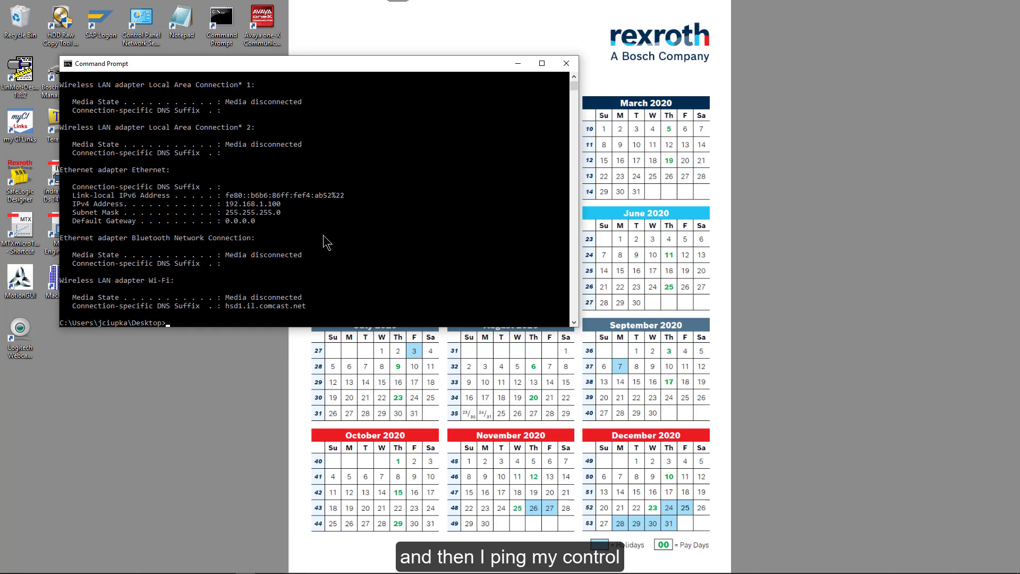
# Step: Ping 192.168.1.1, confirm 4 of 4 replies with 0% loss, and close Command Prompt
pyautogui.write('ping 192.168.1.1')
pyautogui.press('Return')
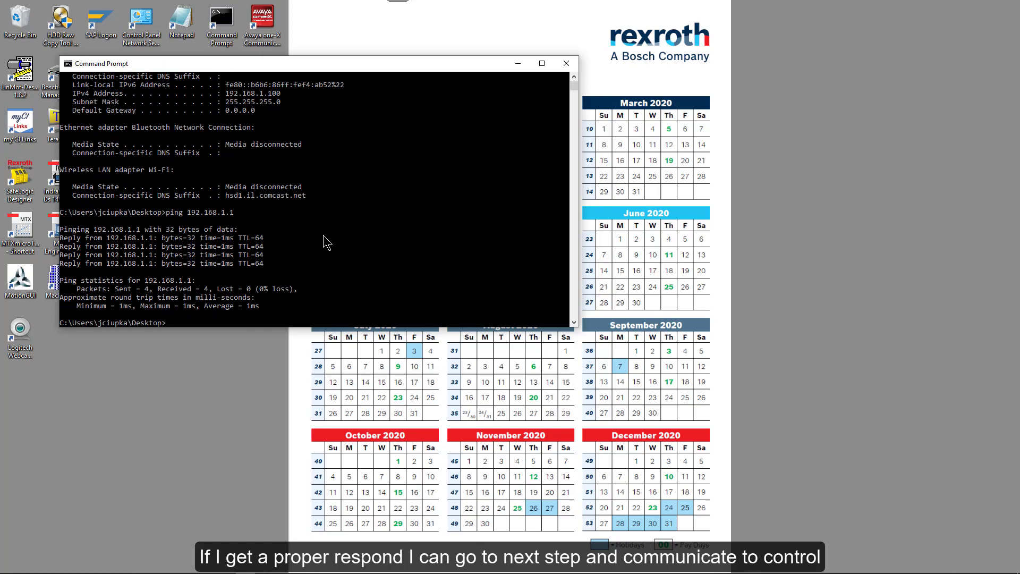
pyautogui.click(567, 64)
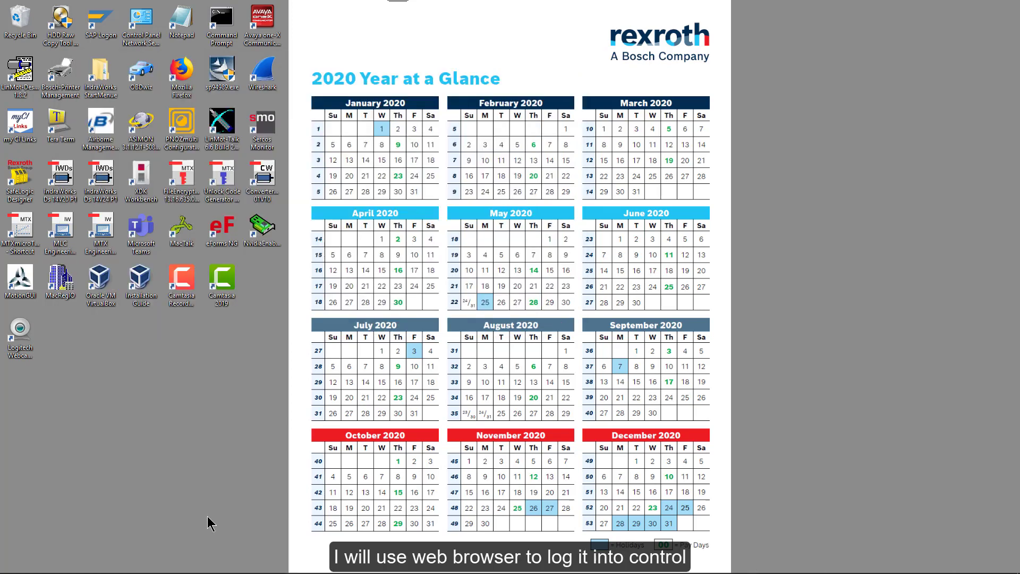
# Step: Launch Firefox and load the 'Network | IndraControl First Touch' bookmark at 192.168.1.1
pyautogui.moveTo(155, 569)
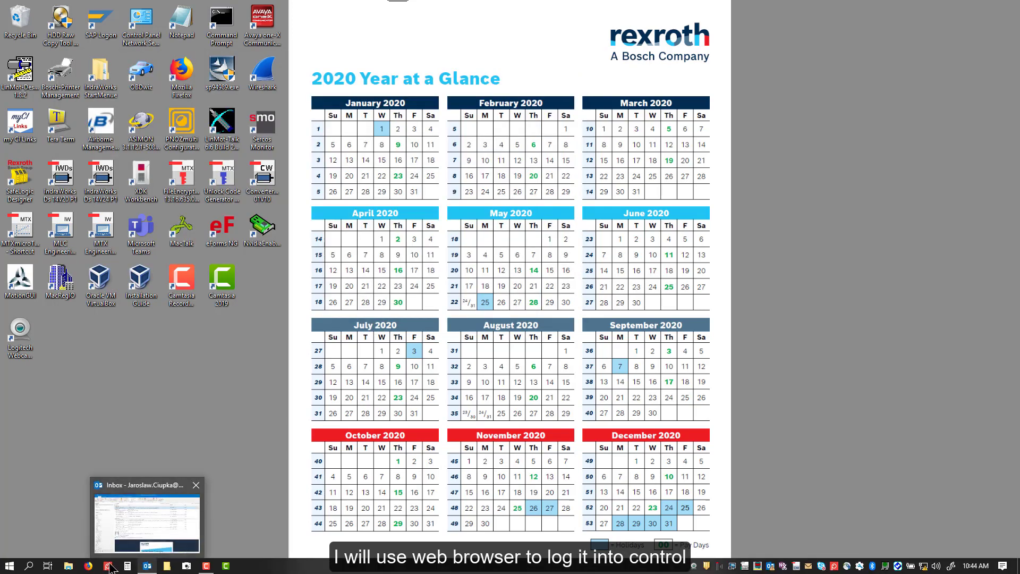
pyautogui.click(88, 568)
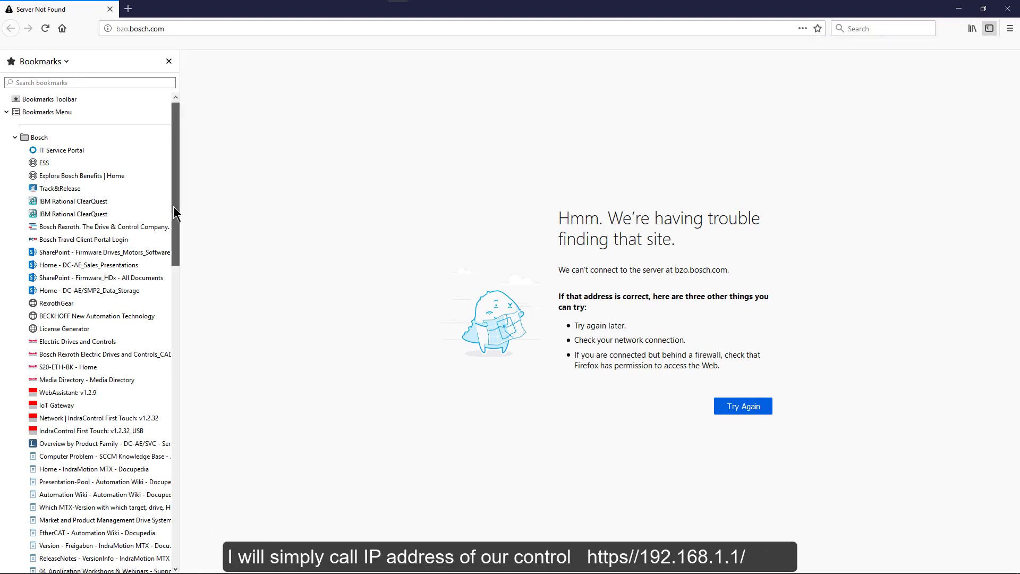
pyautogui.moveTo(174, 202); pyautogui.dragTo(172, 261)
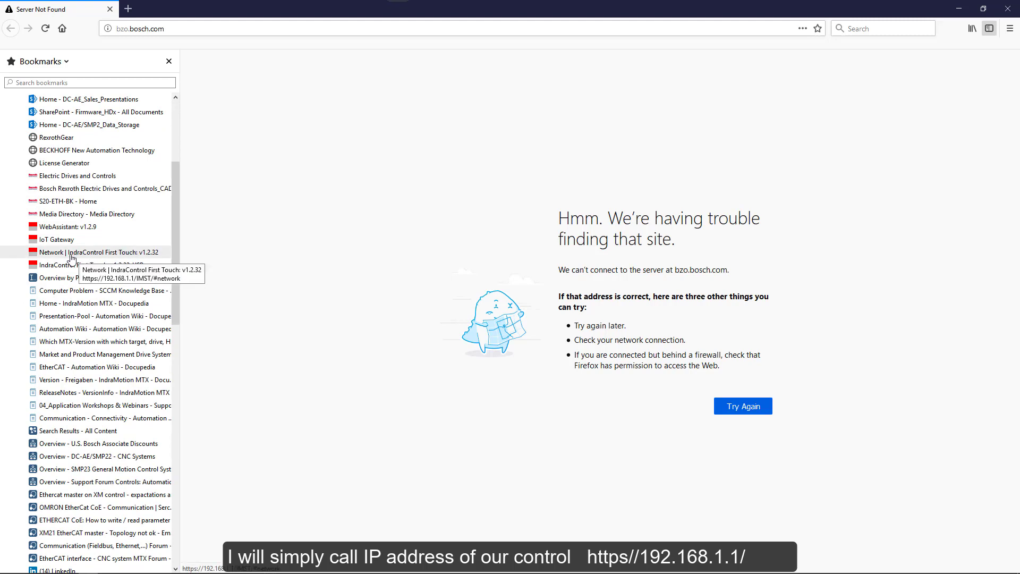
pyautogui.click(71, 258)
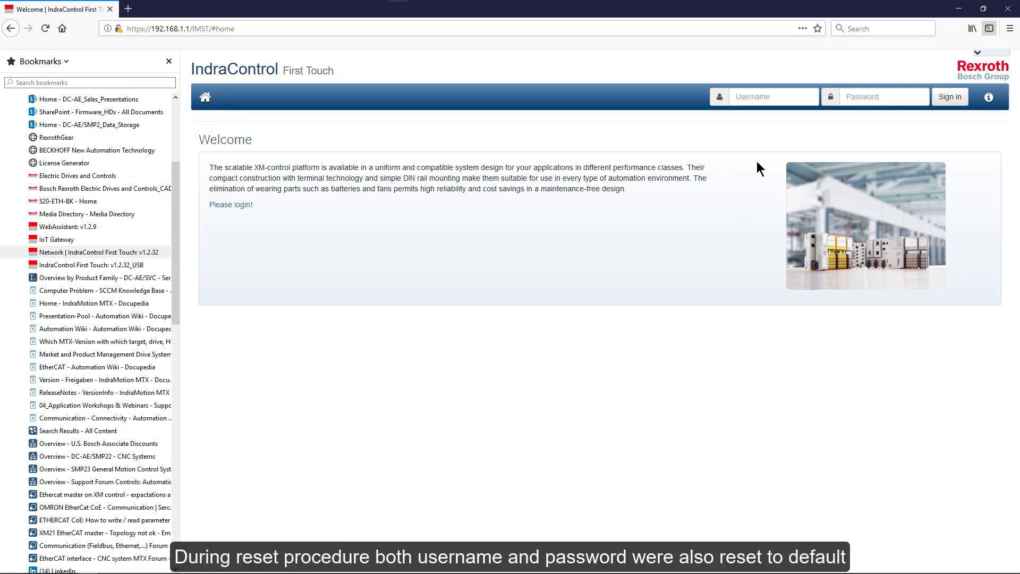
# Step: Sign in to IndraControl First Touch with the default username and password
pyautogui.click(740, 98)
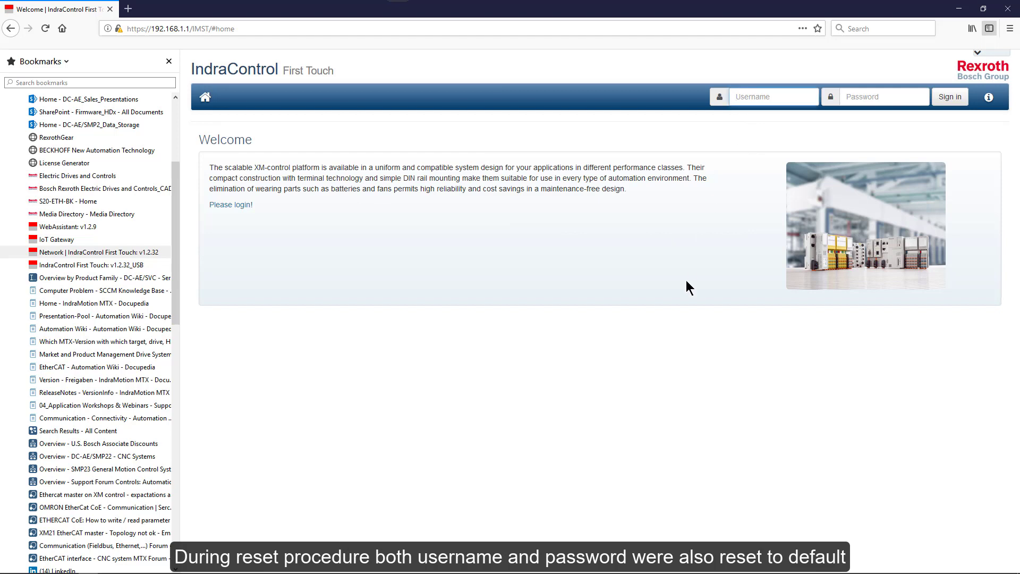
pyautogui.write('bo')
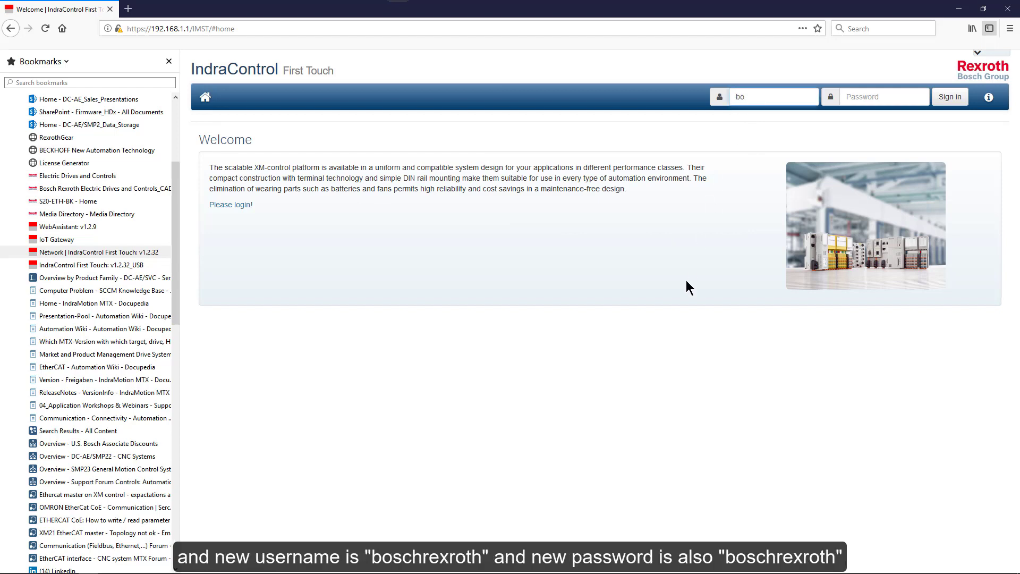
pyautogui.write('schrexroth')
pyautogui.press('Tab')
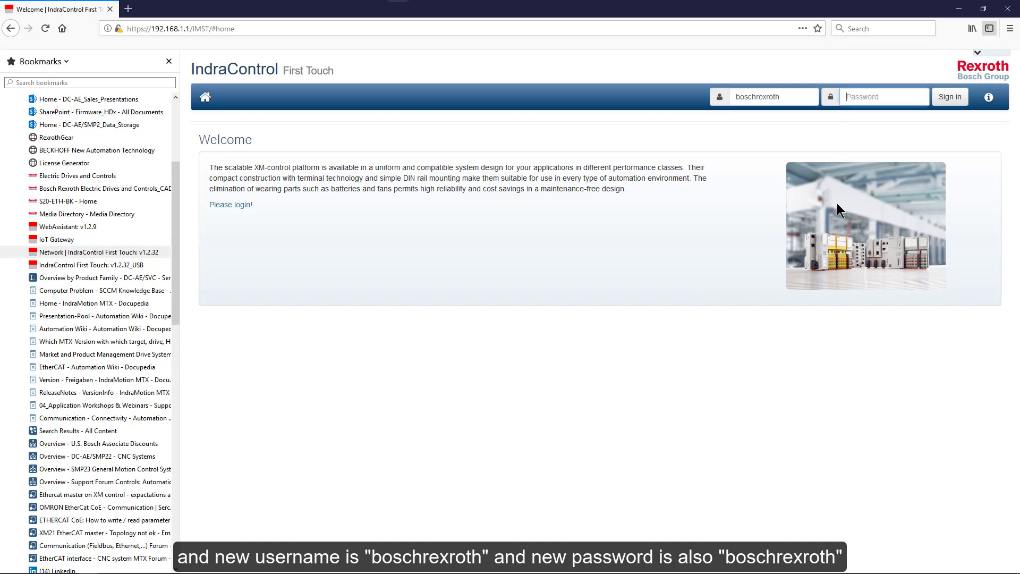
pyautogui.write('boschrex')
pyautogui.click(951, 97)
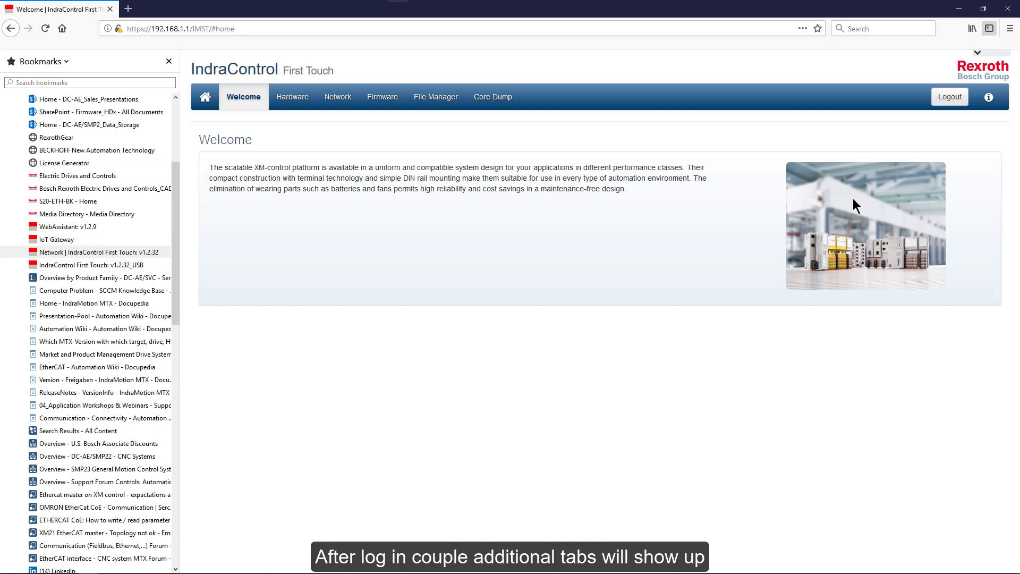
# Step: Check the Hardware and Network tabs, then show the Firmware Management page in INITIAL MODE
pyautogui.click(292, 100)
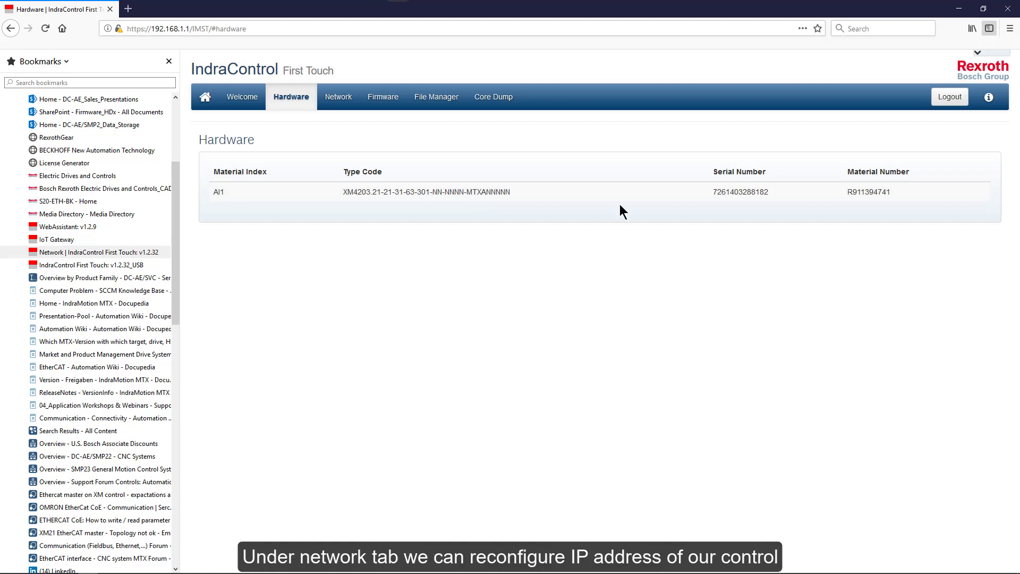
pyautogui.click(338, 98)
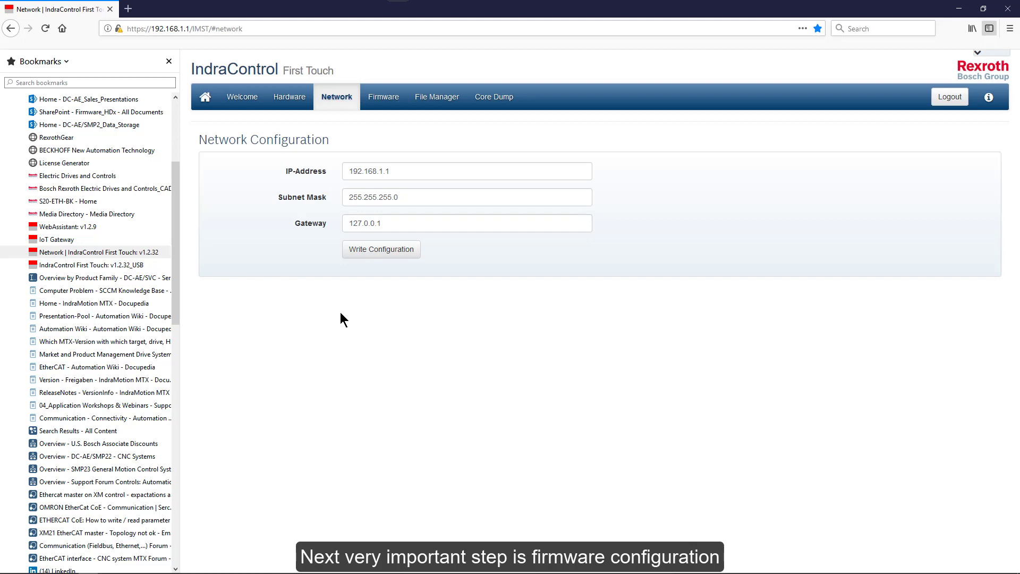
pyautogui.click(383, 101)
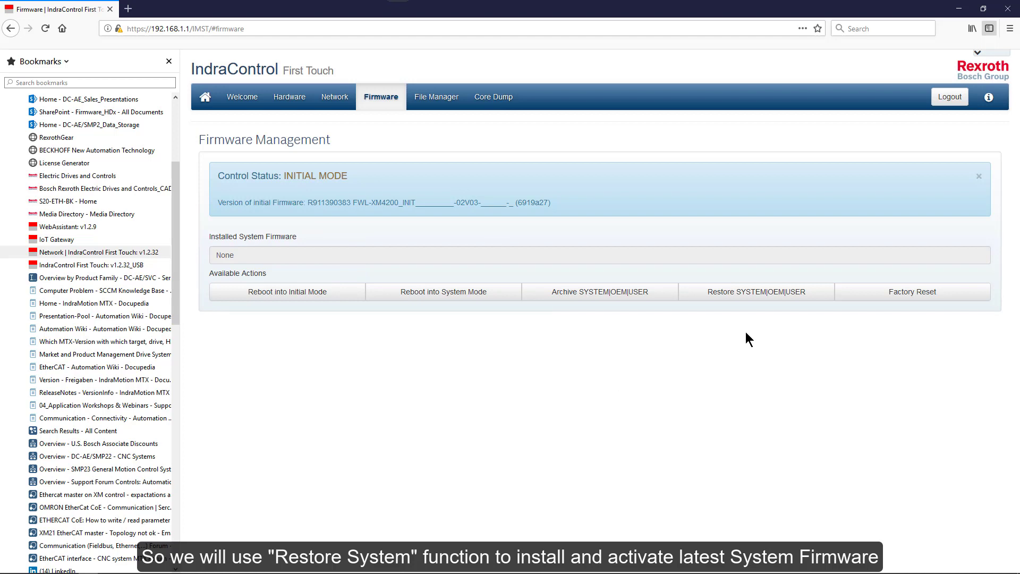
# Step: Pick FWC-XM42-MTX-23.06.03.fw from the xm42sw folder for the SYSTEM firmware restore
pyautogui.click(750, 297)
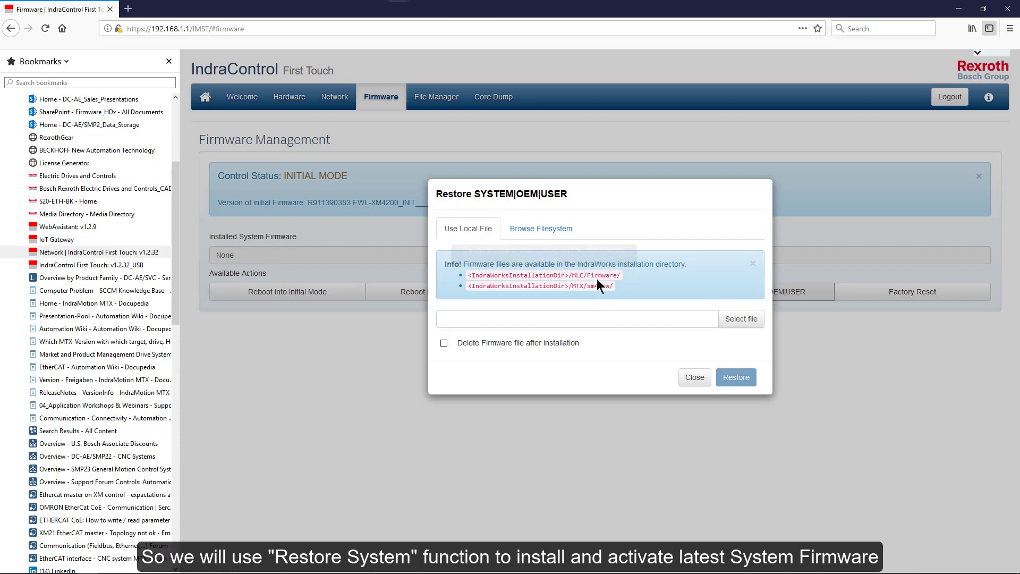
pyautogui.click(736, 319)
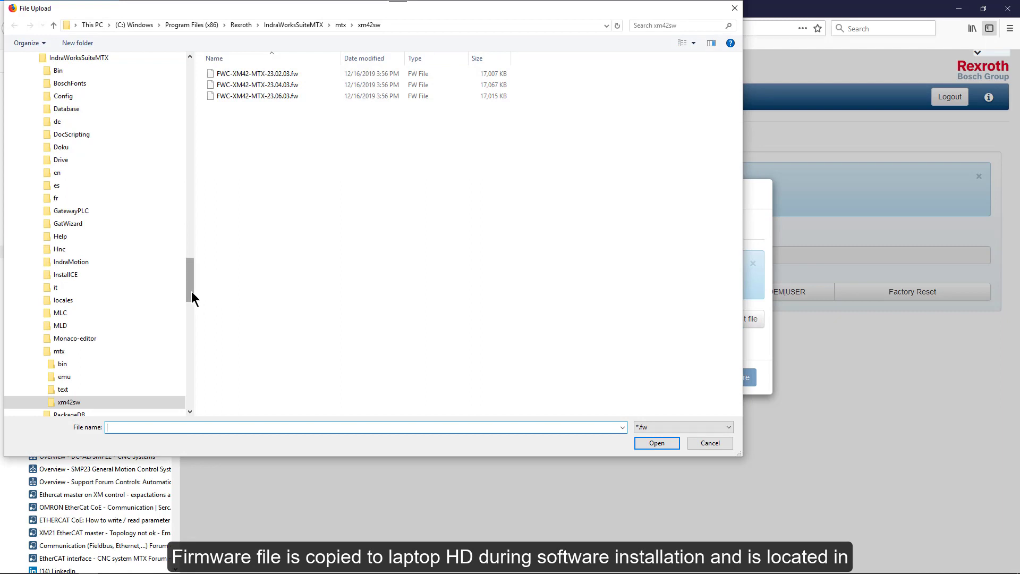
pyautogui.moveTo(191, 291); pyautogui.dragTo(189, 274)
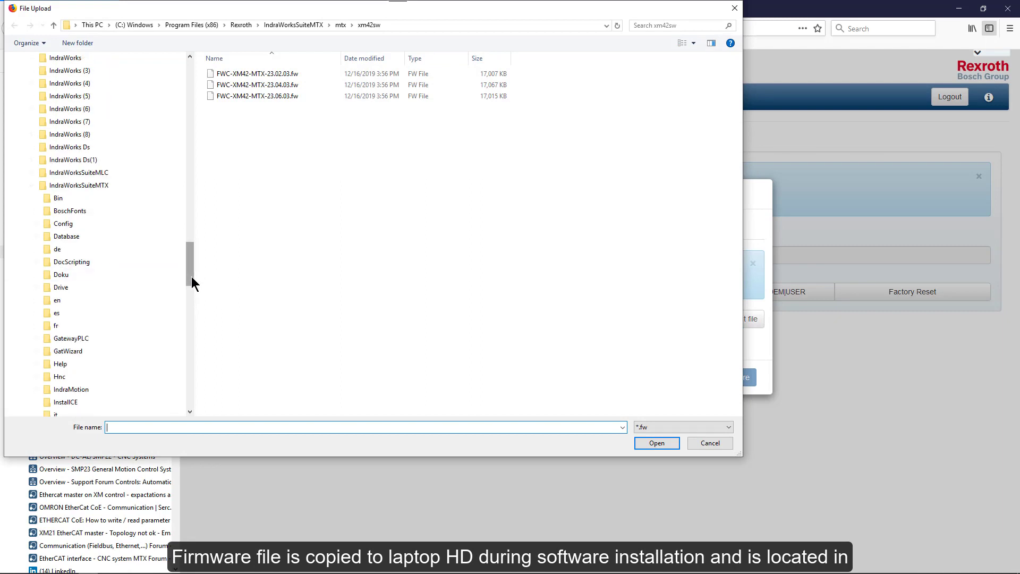
pyautogui.moveTo(189, 276); pyautogui.dragTo(188, 188)
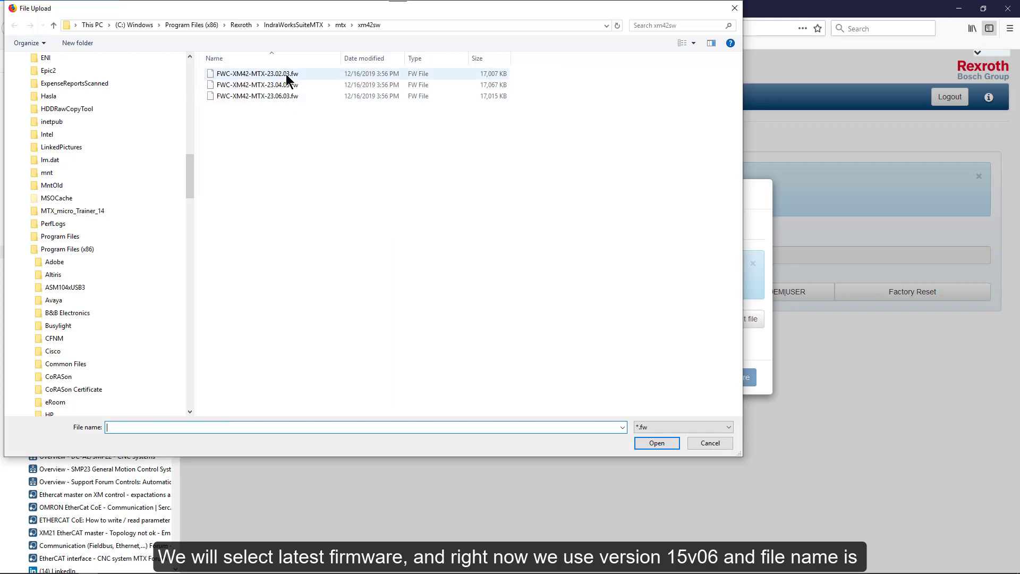
pyautogui.click(269, 96)
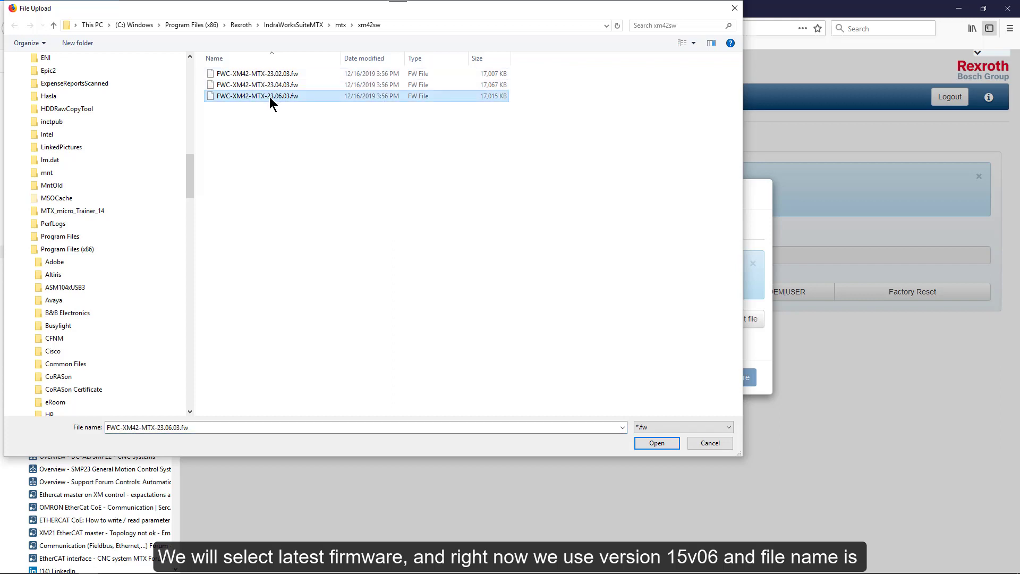
pyautogui.click(657, 443)
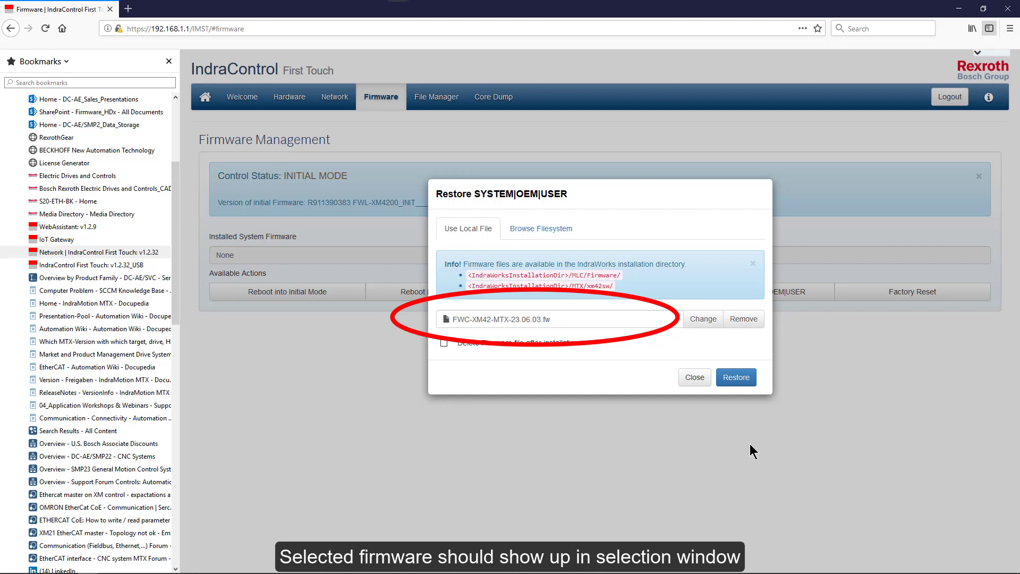
# Step: Restore firmware xm42-mtx23.6.3-3253.fw successfully and reboot the control into System Mode
pyautogui.click(737, 378)
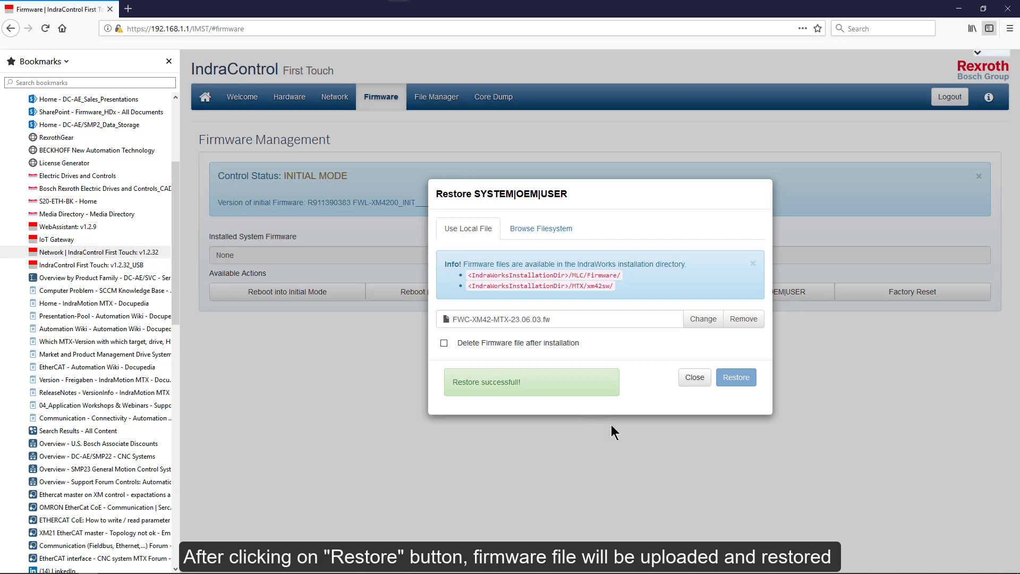
pyautogui.click(695, 381)
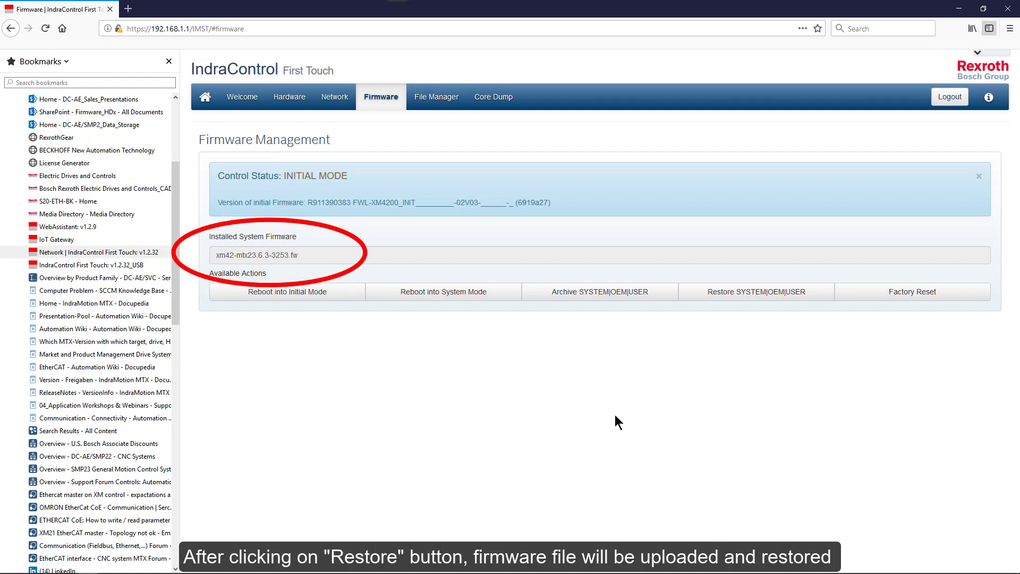
pyautogui.click(435, 293)
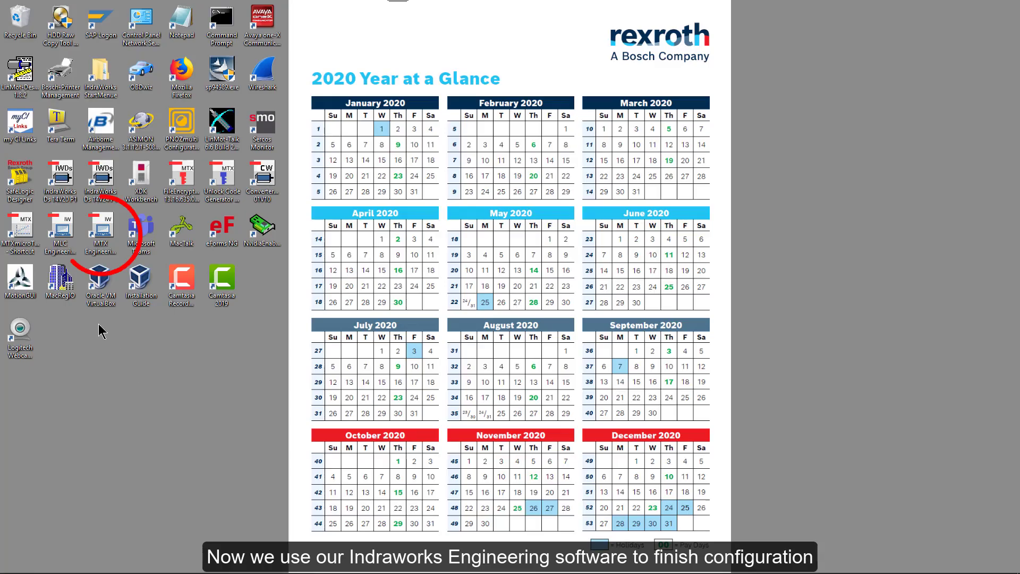
# Step: Launch IndraWorks Engineering MTX 15V06, which reopens XM42_15v06_workshop_demo.xiwp, and open the File menu
pyautogui.click(102, 237)
pyautogui.doubleClick(103, 237)
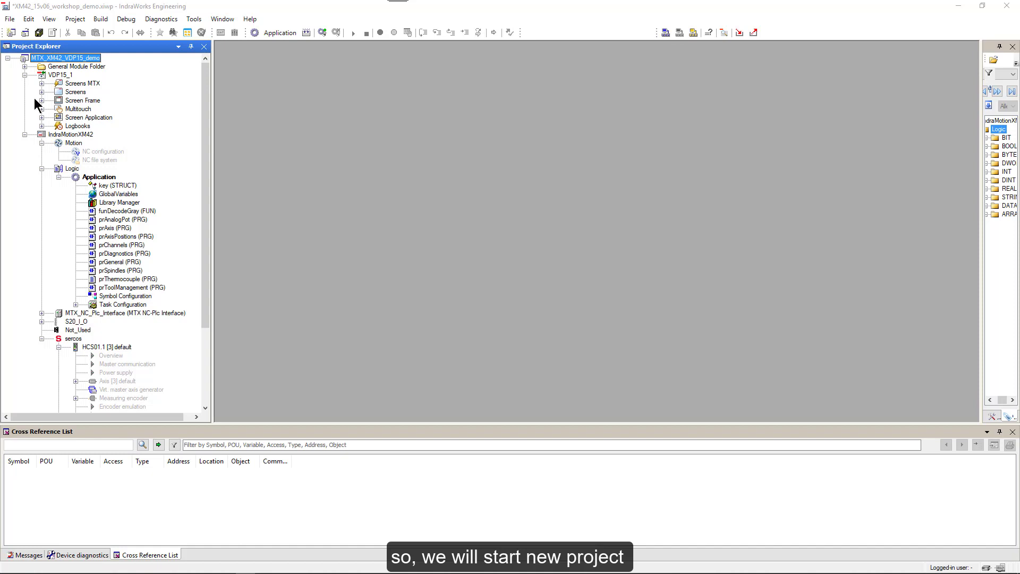
pyautogui.click(10, 20)
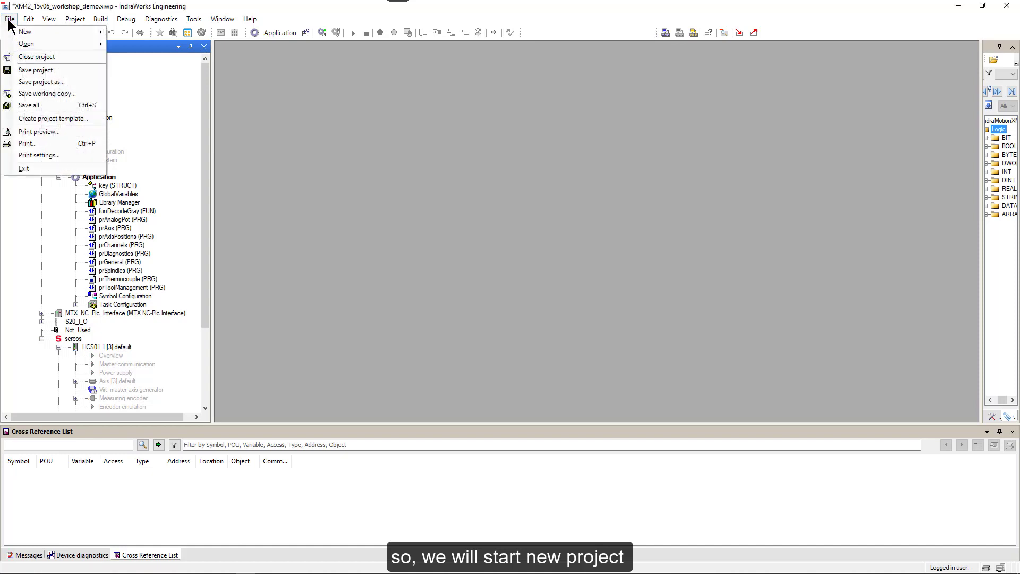
# Step: Create a new Empty-template project named FirstStart with compatibility 15V06
pyautogui.moveTo(27, 32)
pyautogui.click(128, 32)
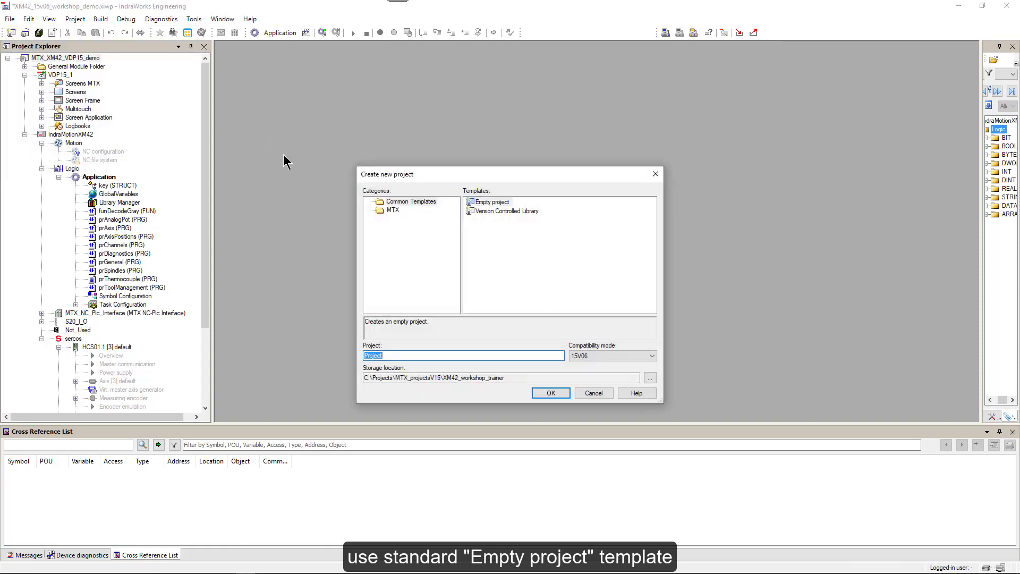
pyautogui.click(372, 356)
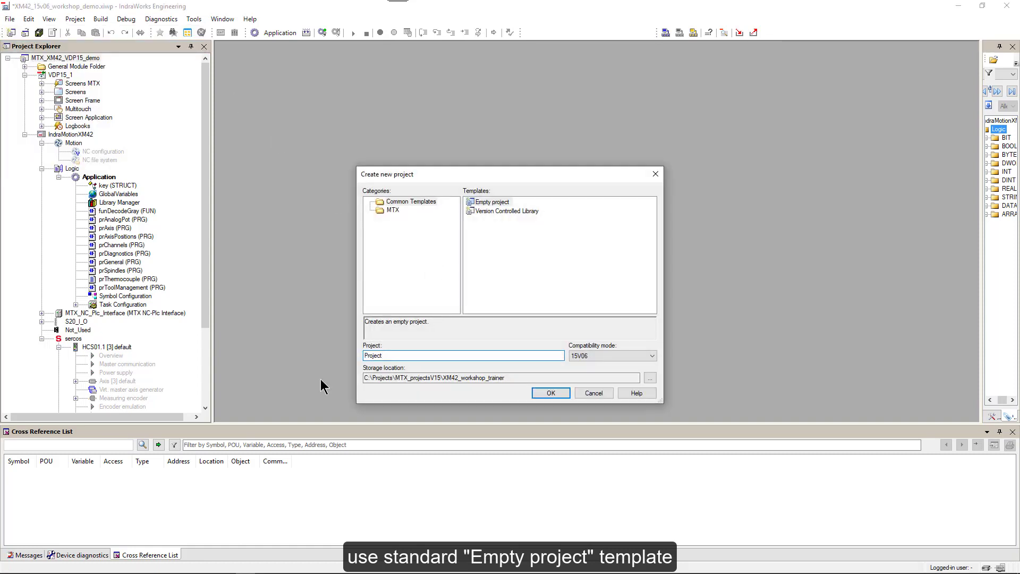
pyautogui.press('BackSpace')
pyautogui.press('BackSpace')
pyautogui.press('BackSpace')
pyautogui.press('BackSpace')
pyautogui.press('BackSpace')
pyautogui.press('BackSpace')
pyautogui.press('BackSpace')
pyautogui.write('F')
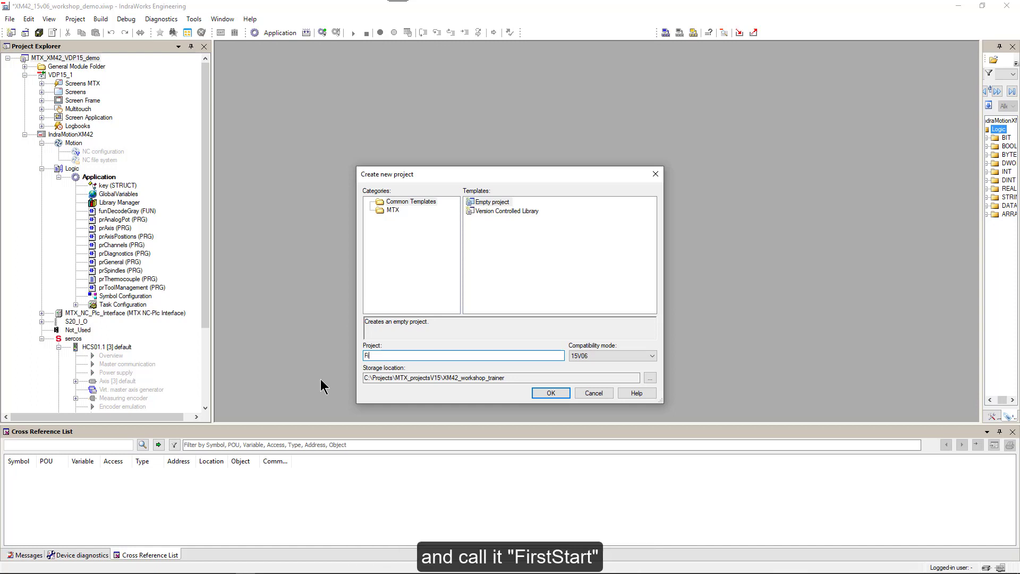
pyautogui.write('irstStart')
pyautogui.click(551, 395)
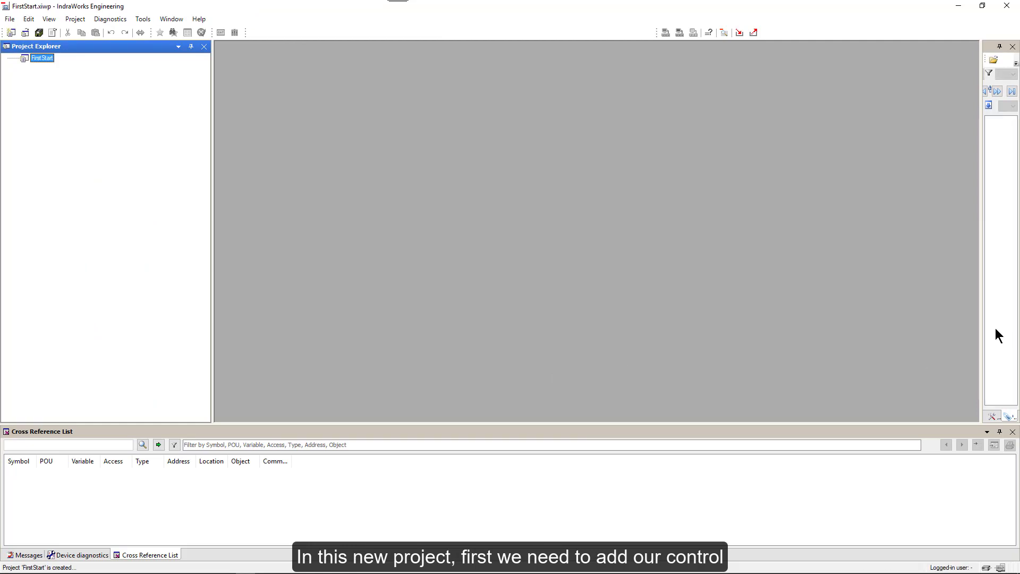
# Step: Drag IndraMotion MTX XM42 from the Library into FirstStart, accepting default name, IP 192.168.1.1 and interfaces
pyautogui.moveTo(983, 328); pyautogui.dragTo(800, 330)
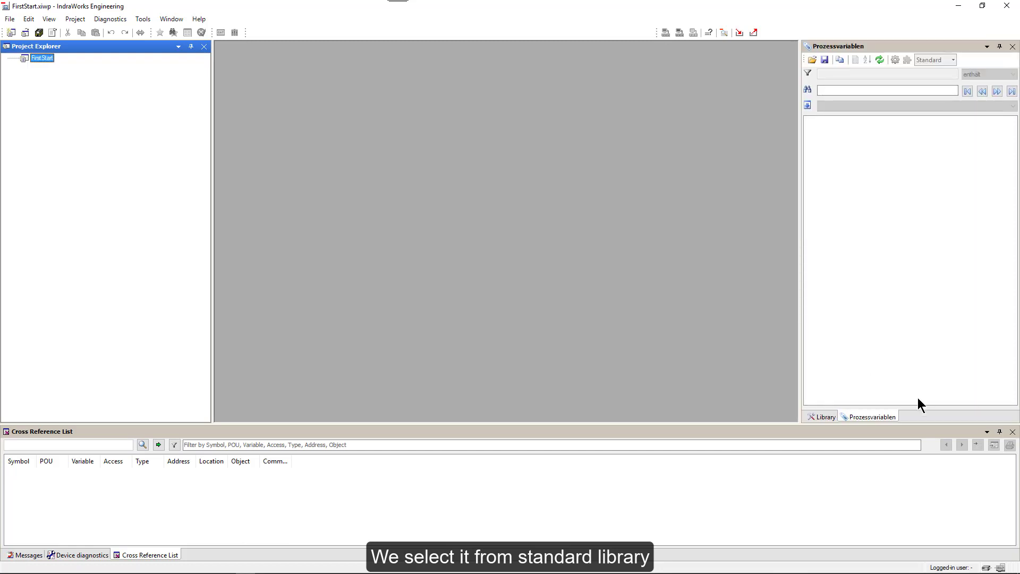
pyautogui.click(825, 416)
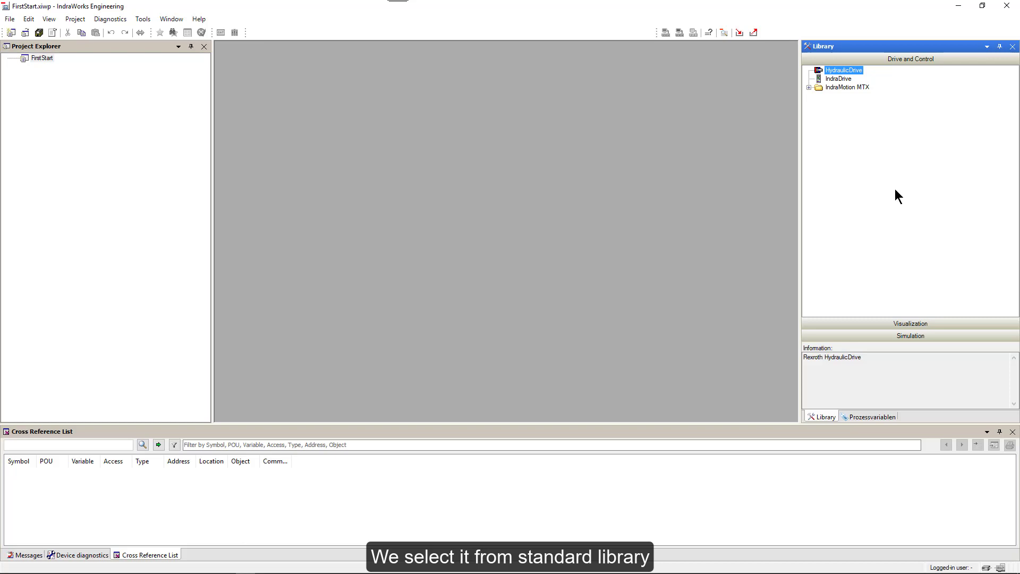
pyautogui.click(808, 87)
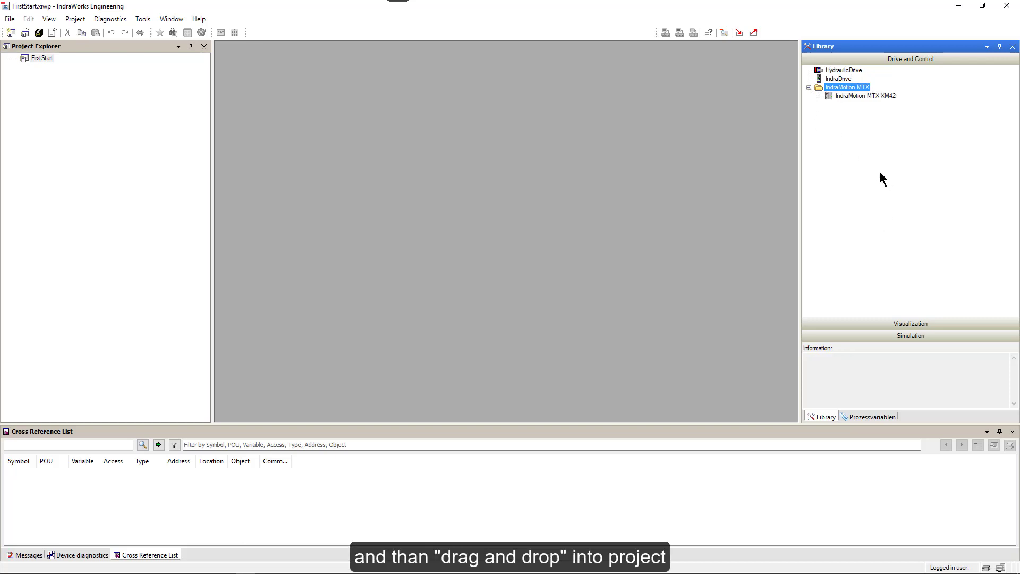
pyautogui.click(850, 96)
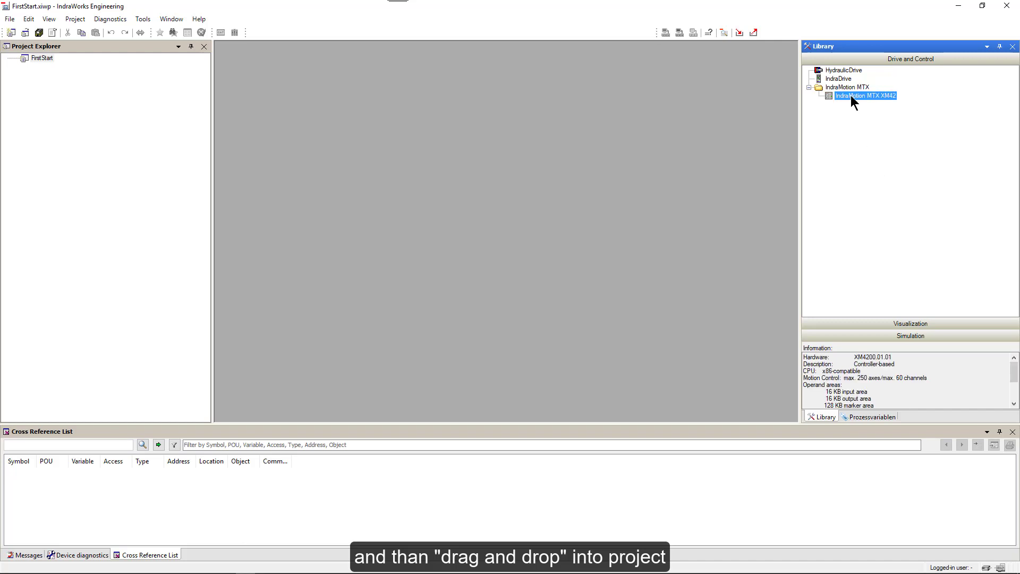
pyautogui.moveTo(850, 95); pyautogui.dragTo(43, 61)
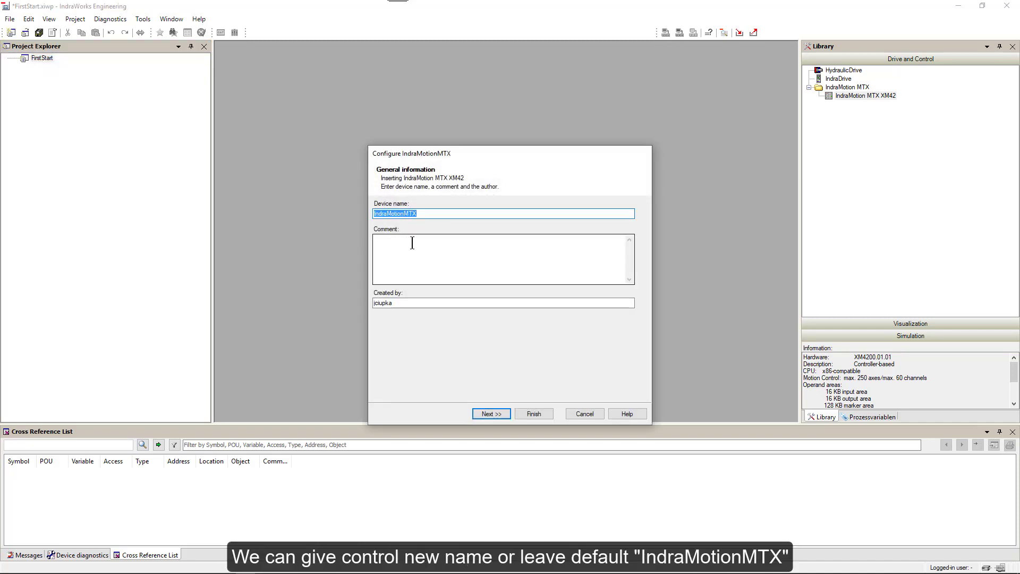
pyautogui.click(491, 414)
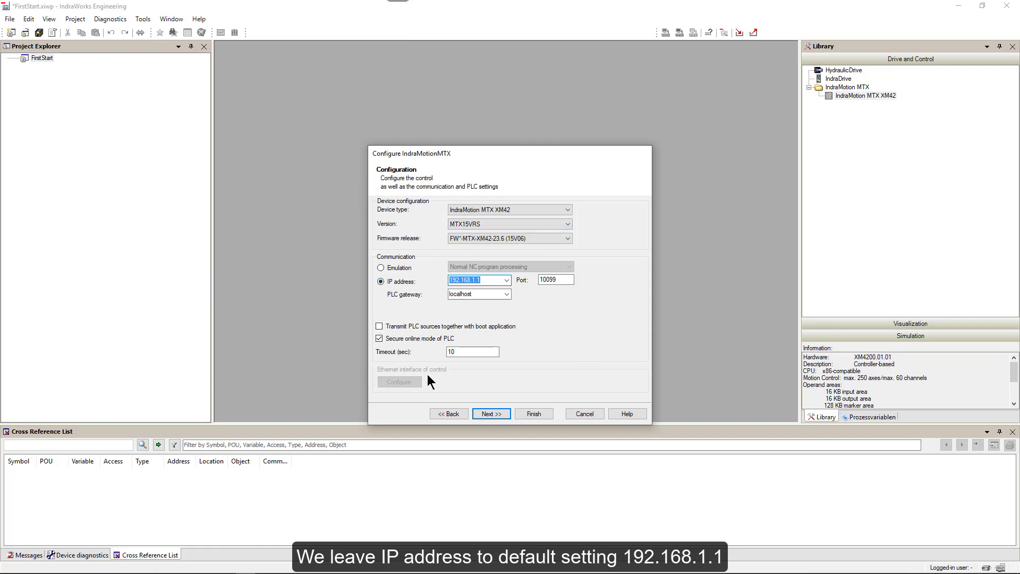
pyautogui.click(487, 411)
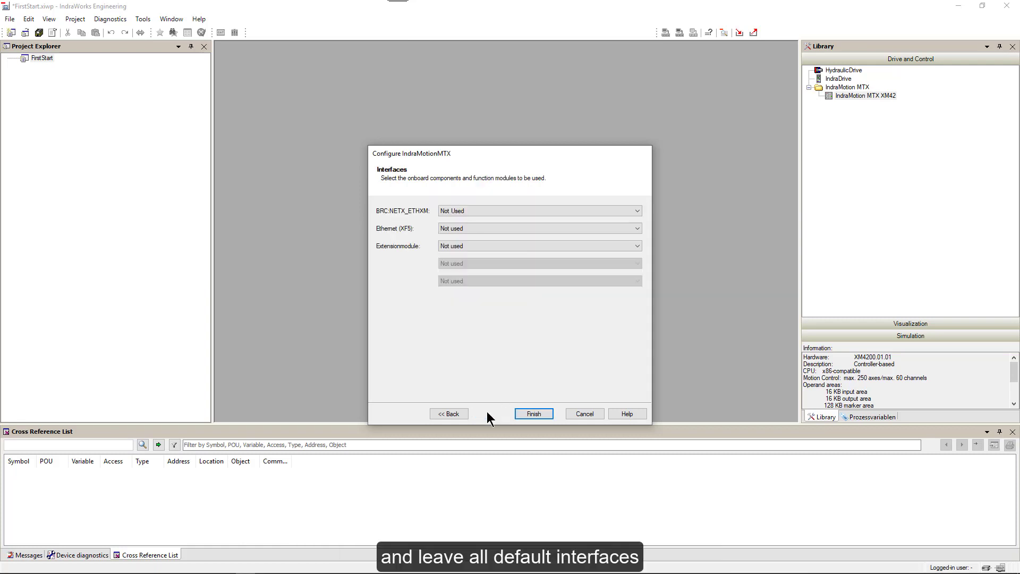
pyautogui.click(535, 414)
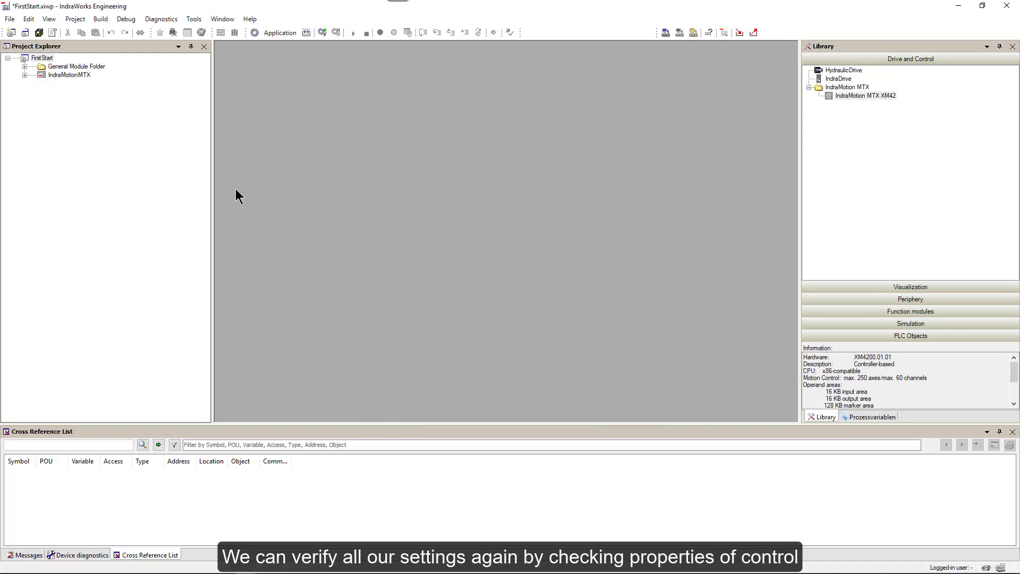
# Step: Expand IndraMotionMTX and verify its properties: XM42, firmware 23.6 (15V06), IP 192.168.1.1, port 10099
pyautogui.click(25, 75)
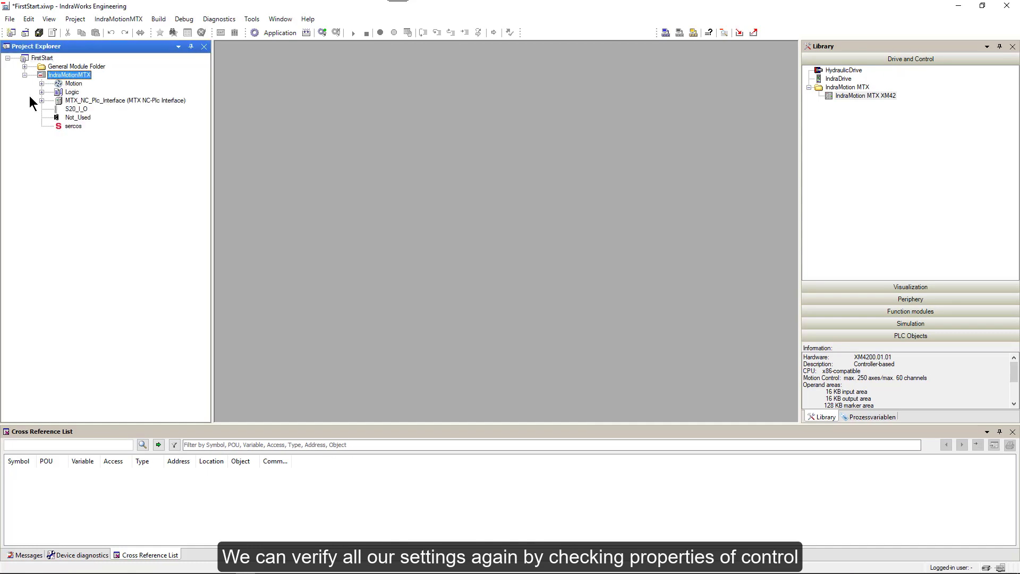
pyautogui.moveTo(63, 77)
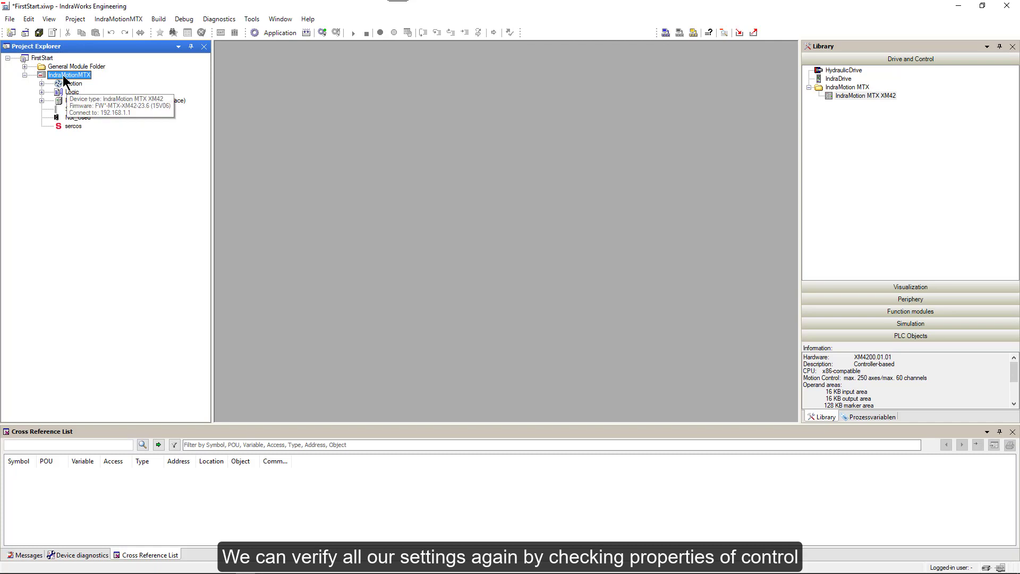
pyautogui.rightClick(63, 77)
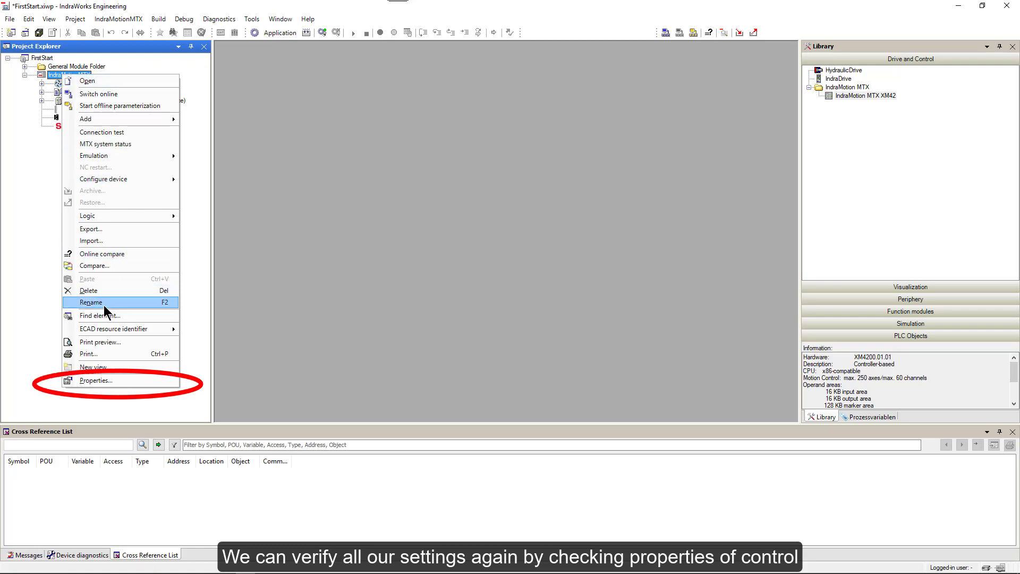
pyautogui.click(88, 379)
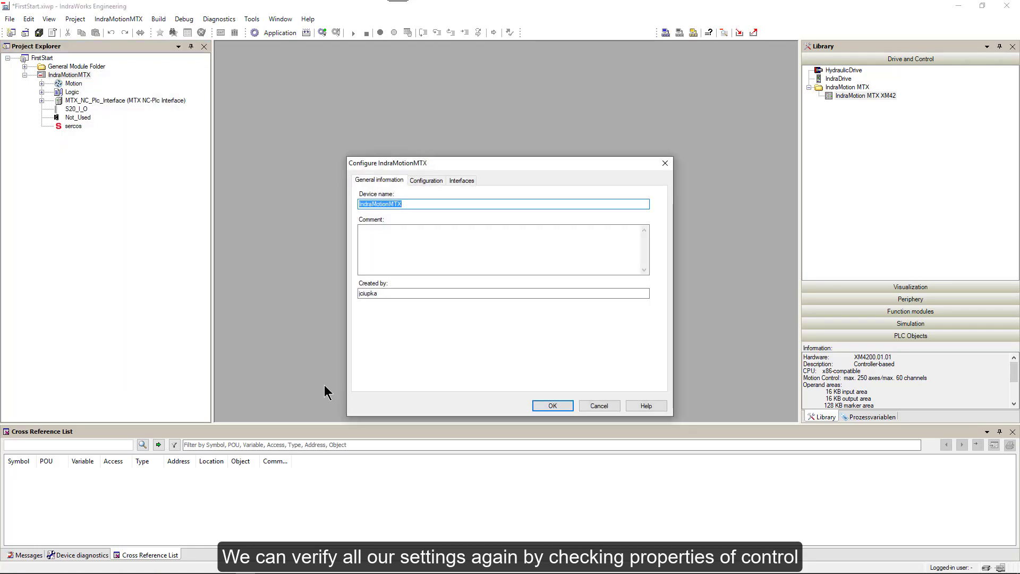
pyautogui.click(426, 181)
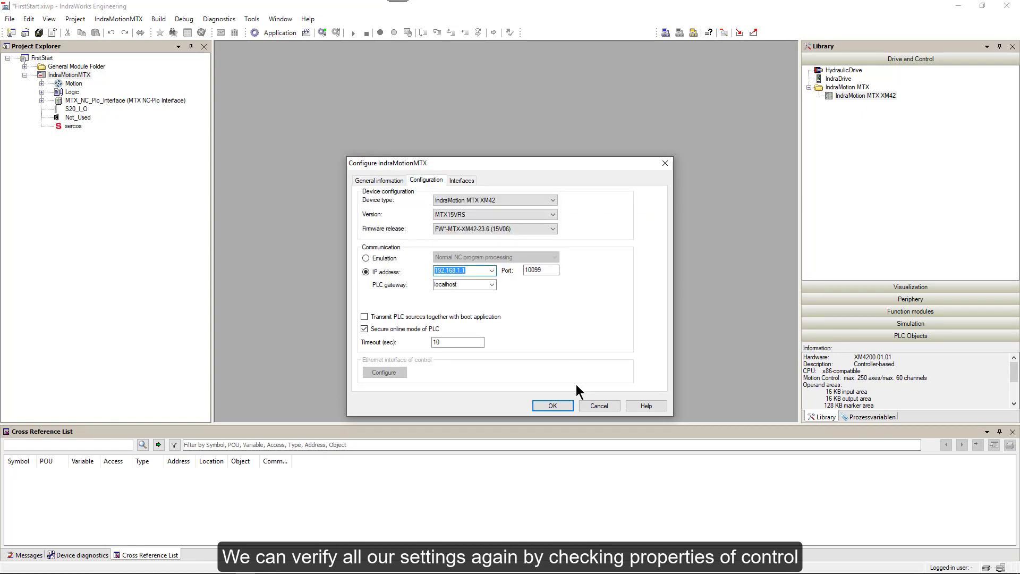
pyautogui.click(550, 405)
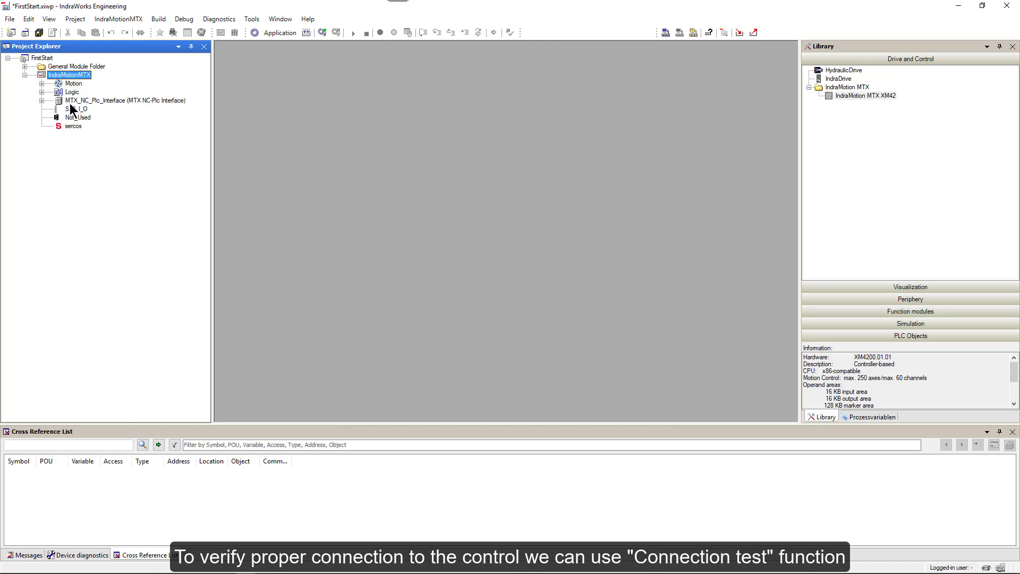
pyautogui.moveTo(62, 75)
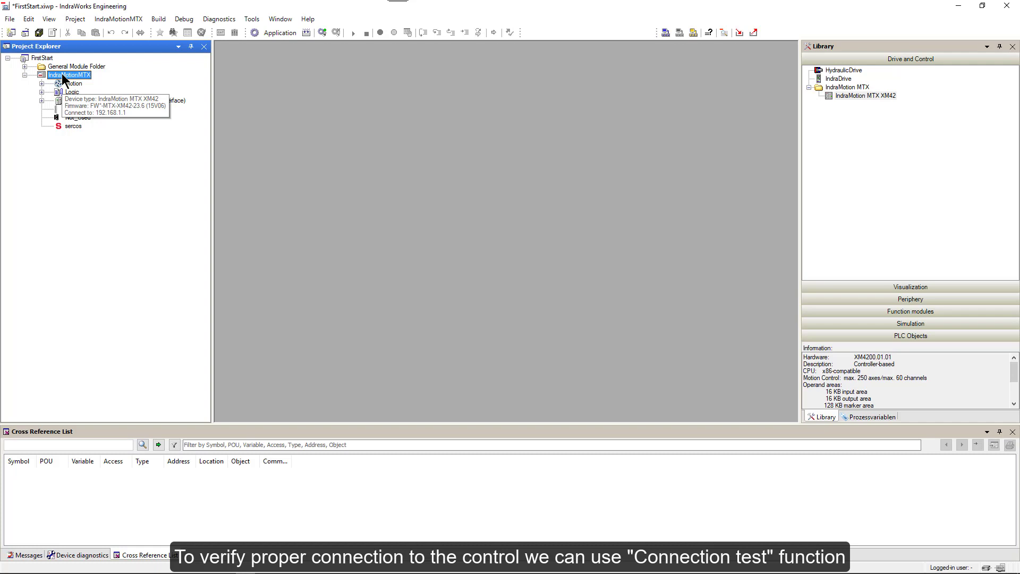
pyautogui.rightClick(62, 76)
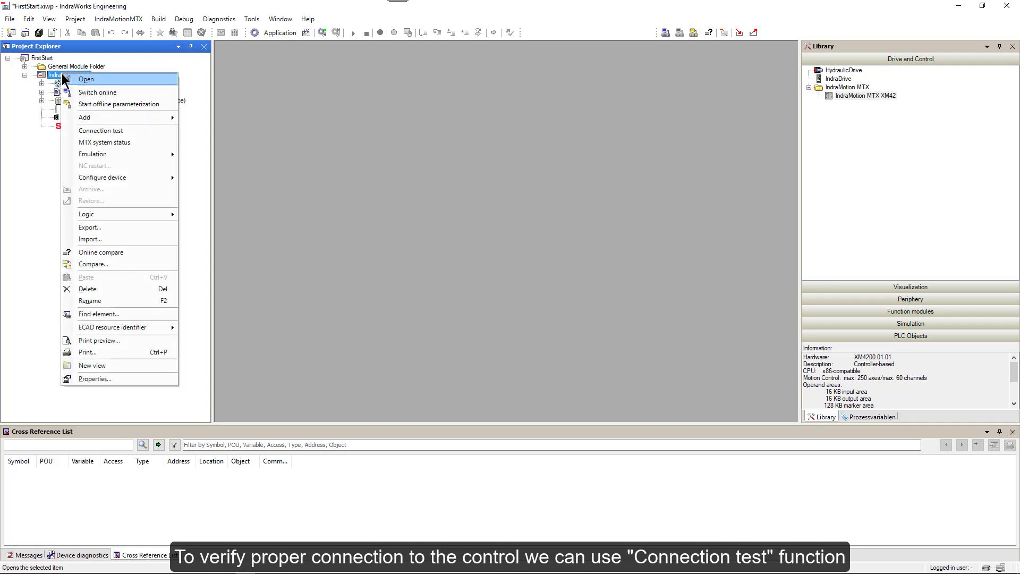
pyautogui.click(95, 131)
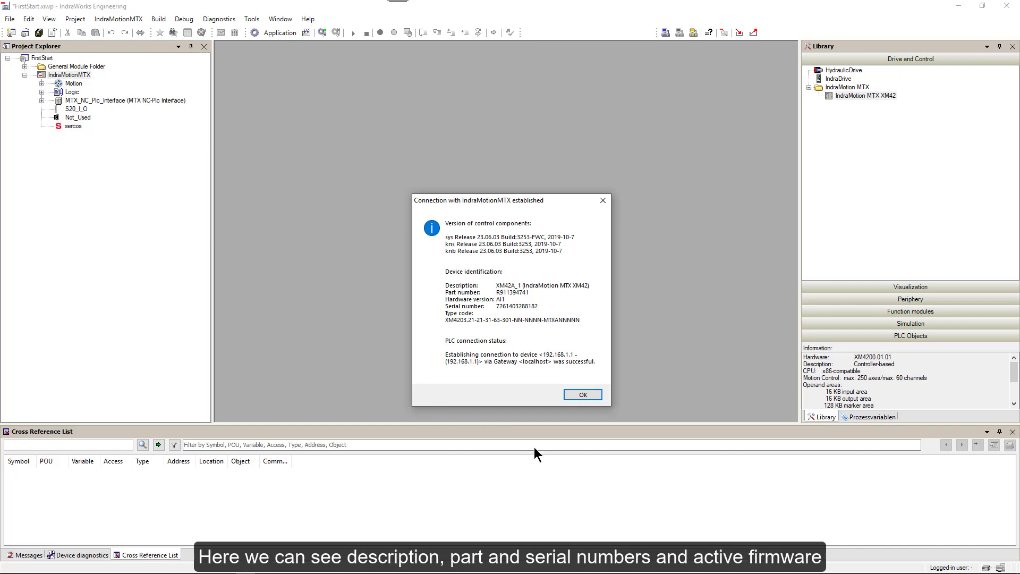
pyautogui.click(587, 398)
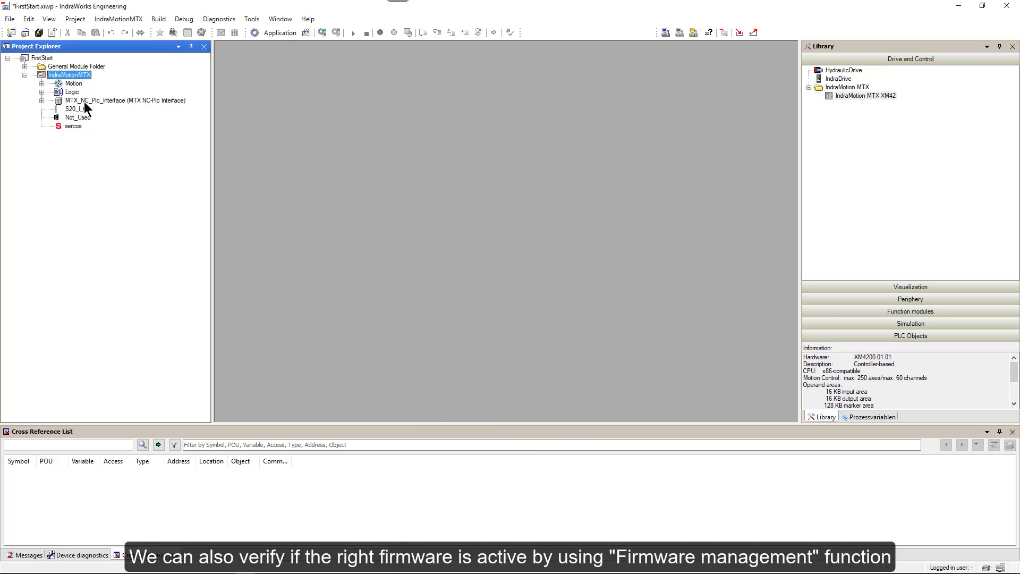
pyautogui.moveTo(73, 79)
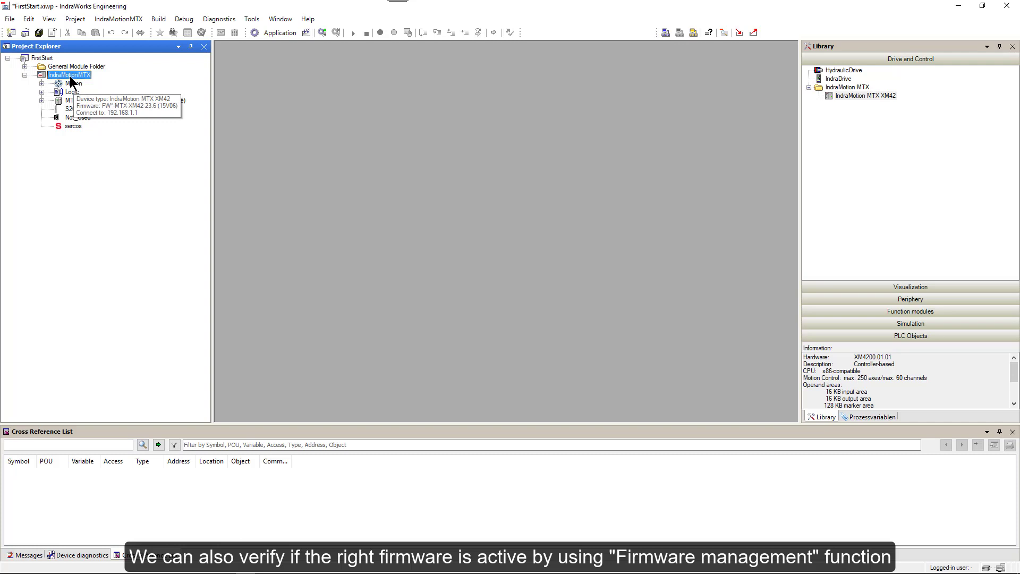
pyautogui.rightClick(73, 84)
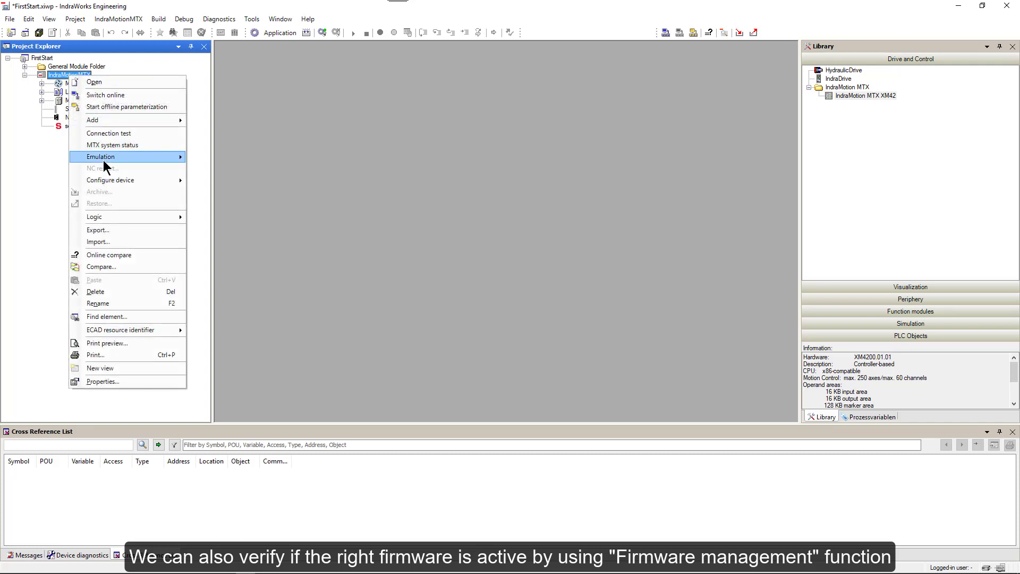
pyautogui.moveTo(104, 183)
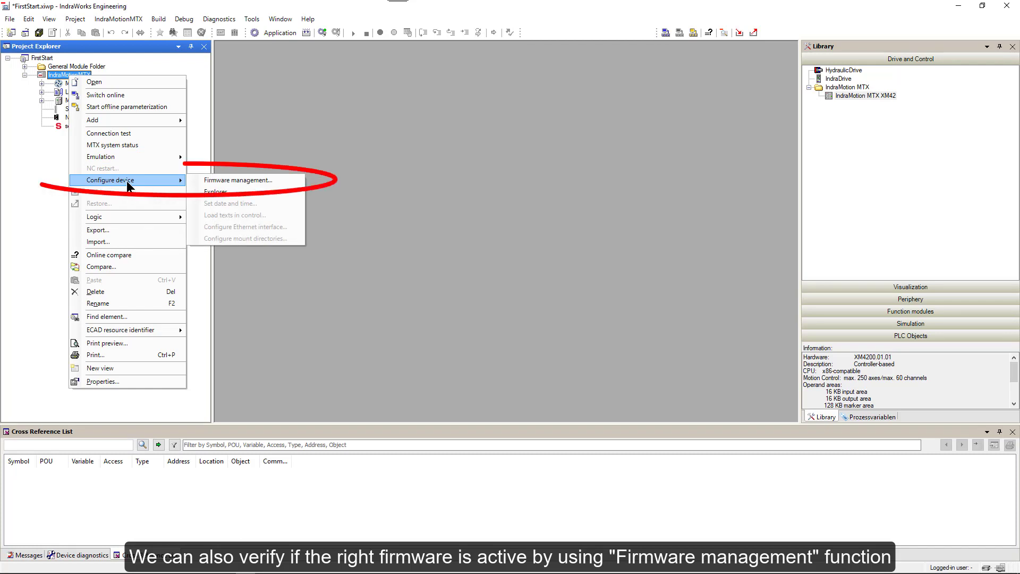
pyautogui.click(223, 180)
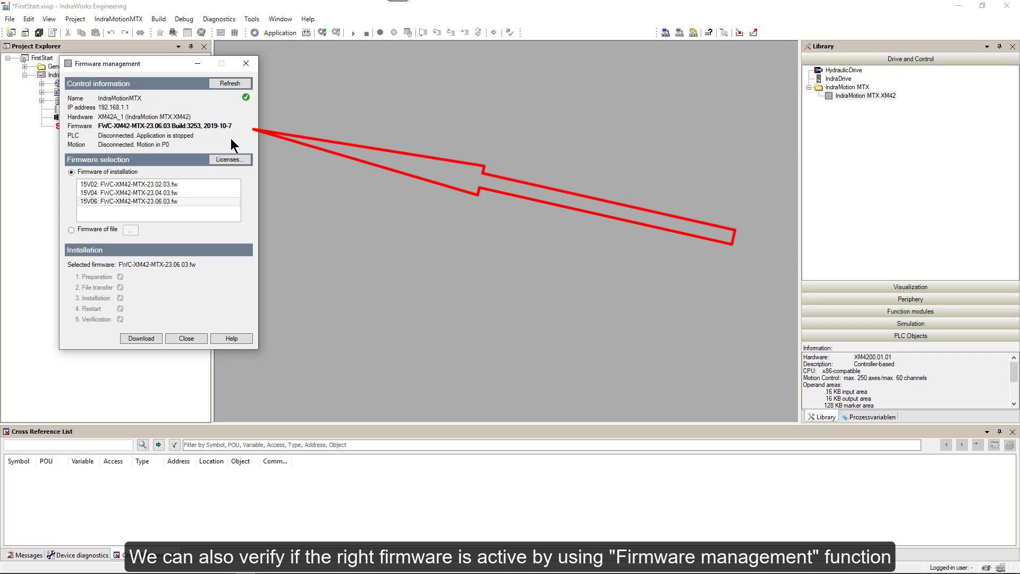
pyautogui.click(182, 340)
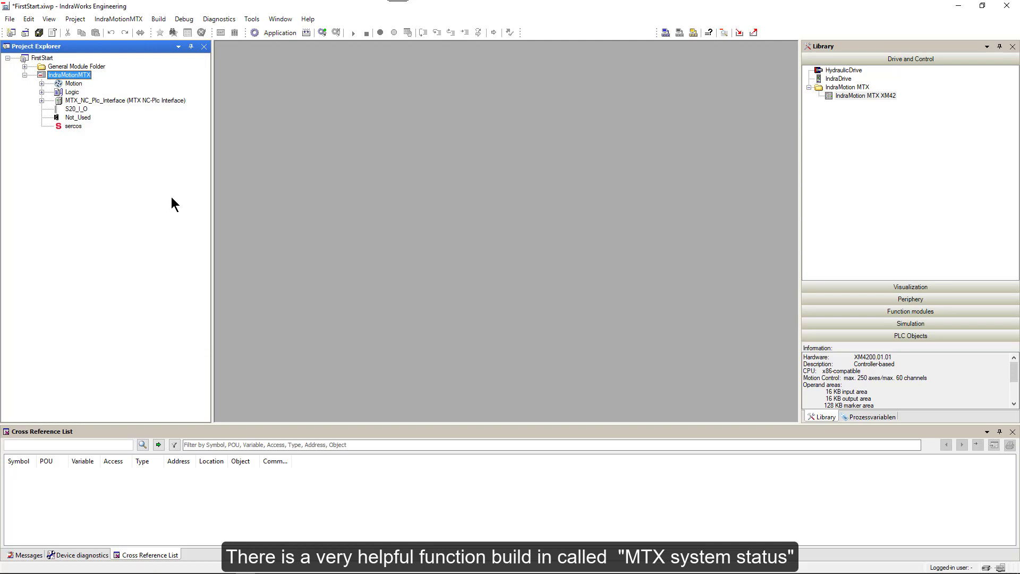
# Step: Open the IndraMotionMTX system status page and display its Device information tab
pyautogui.rightClick(85, 80)
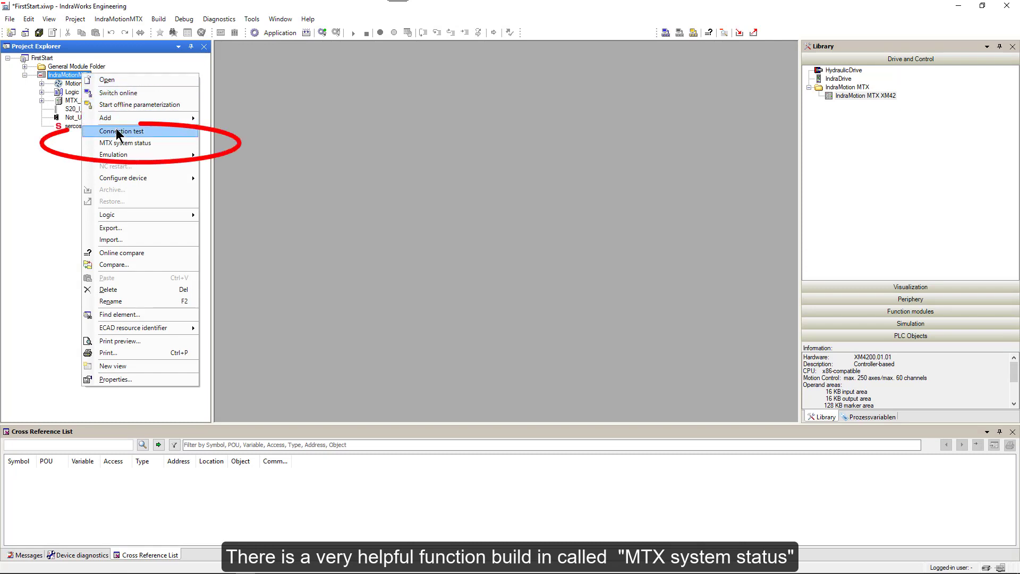
pyautogui.click(116, 143)
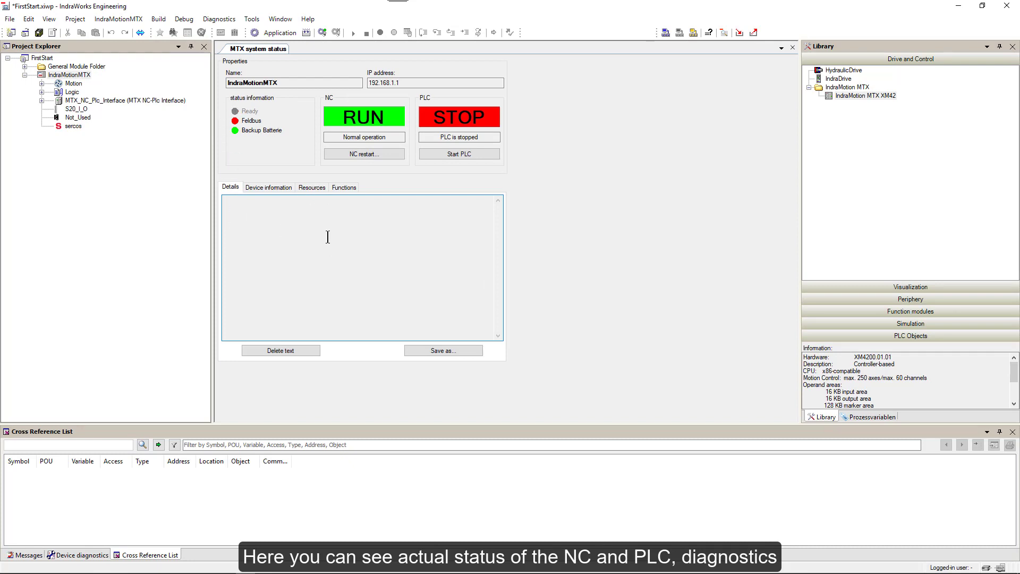
pyautogui.click(271, 189)
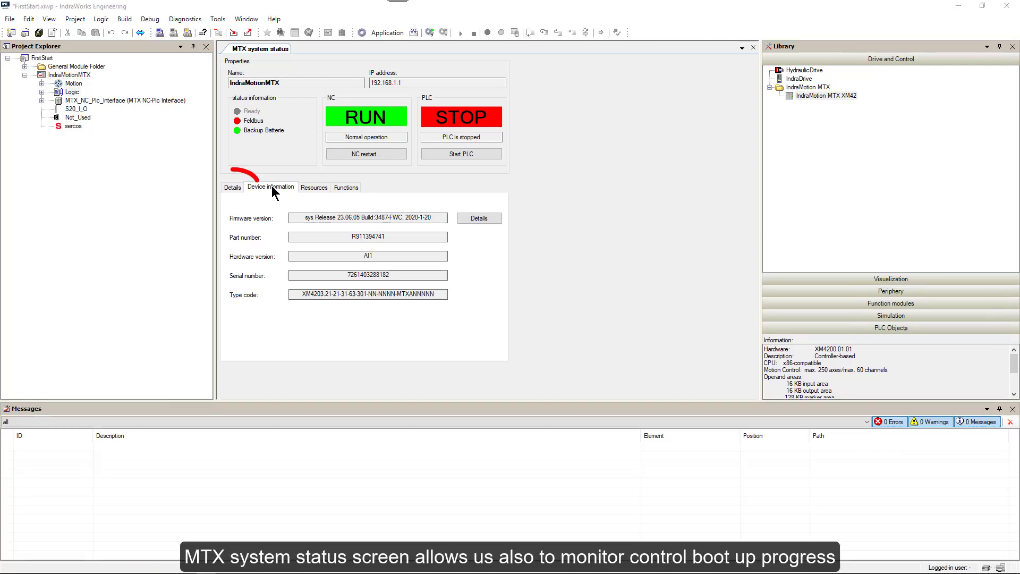
pyautogui.click(229, 189)
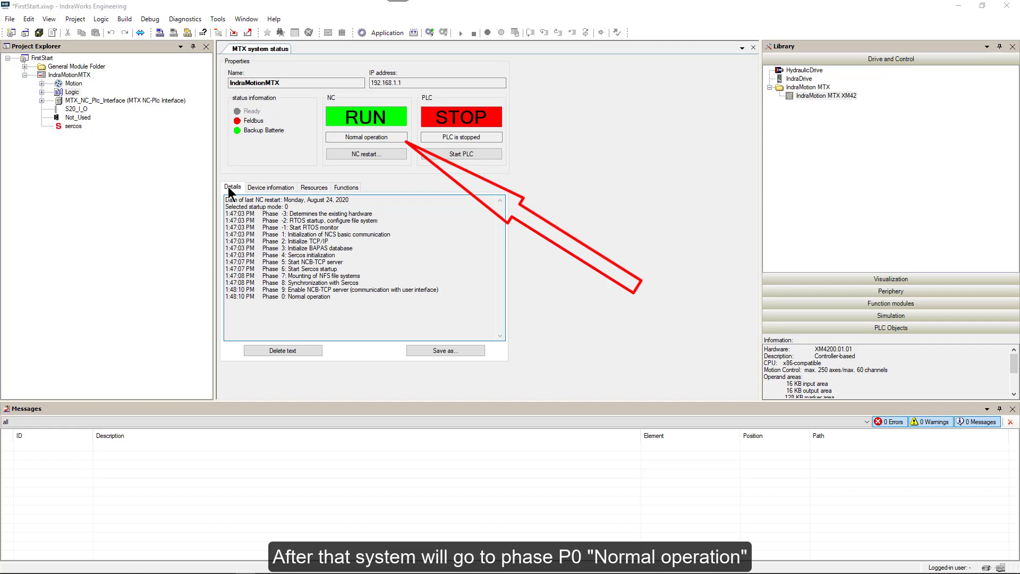
pyautogui.click(259, 186)
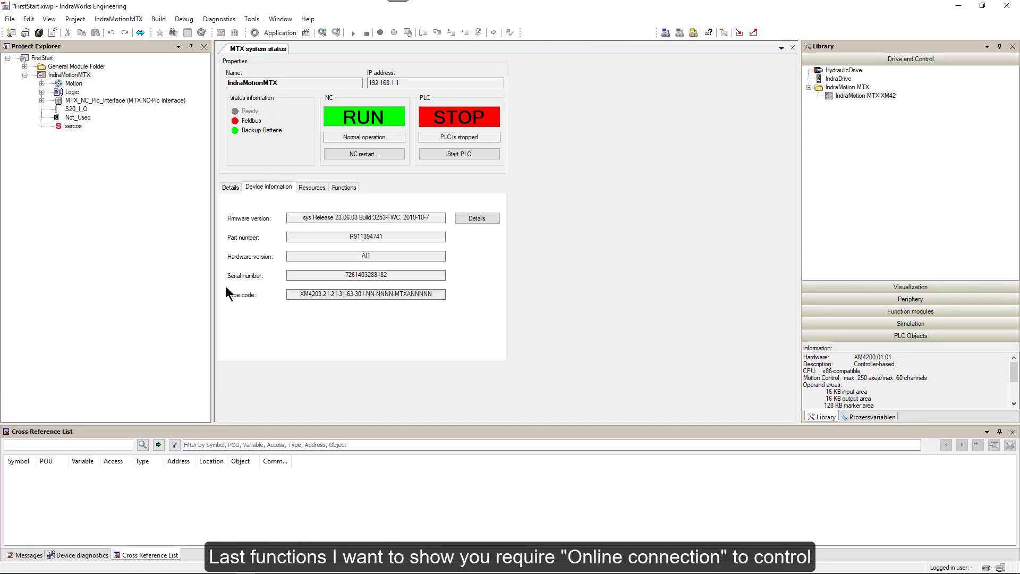
# Step: Take the IndraMotionMTX control online and accept its Set date and time dialog unchanged
pyautogui.rightClick(57, 76)
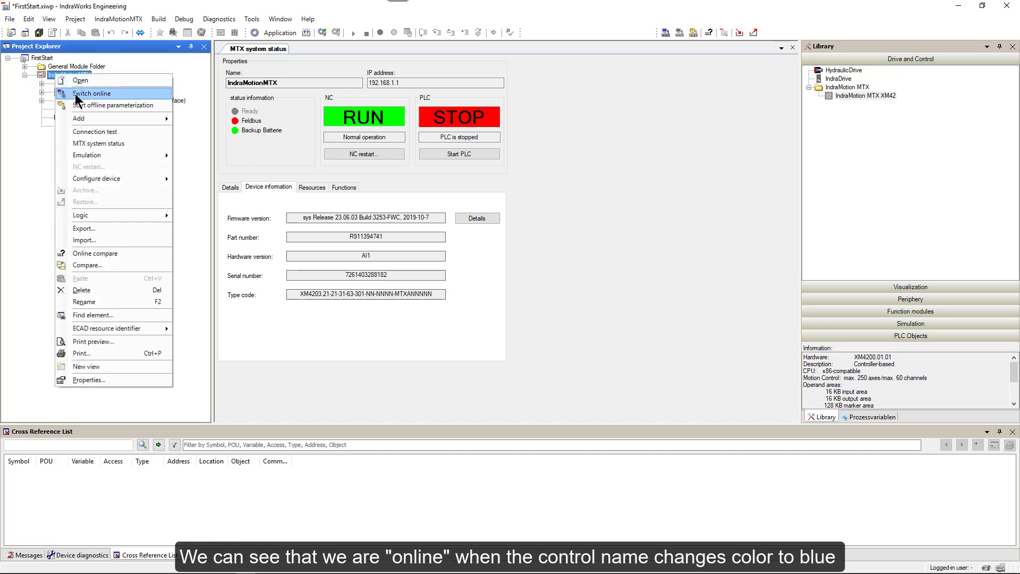
pyautogui.click(75, 93)
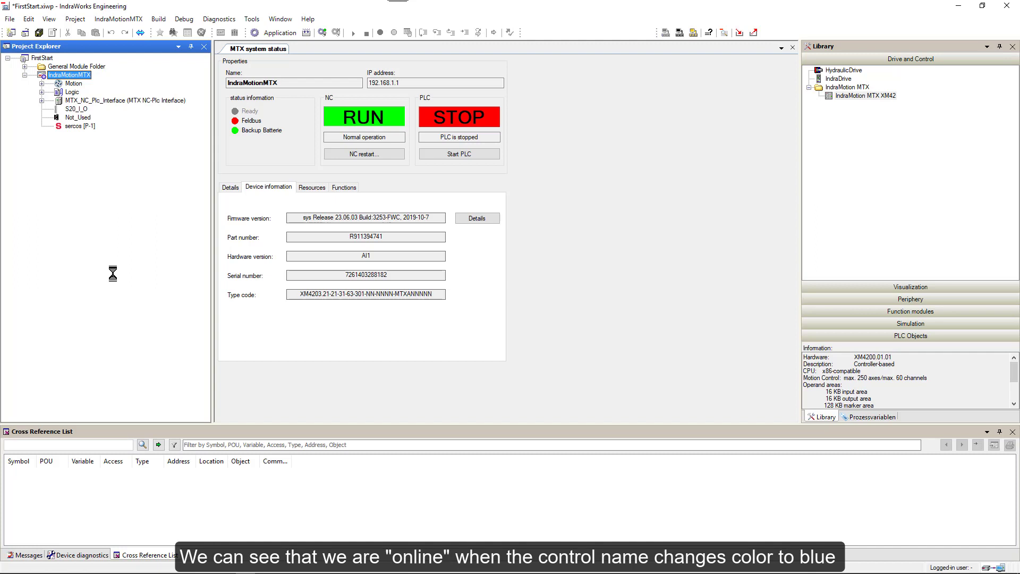
pyautogui.moveTo(44, 78)
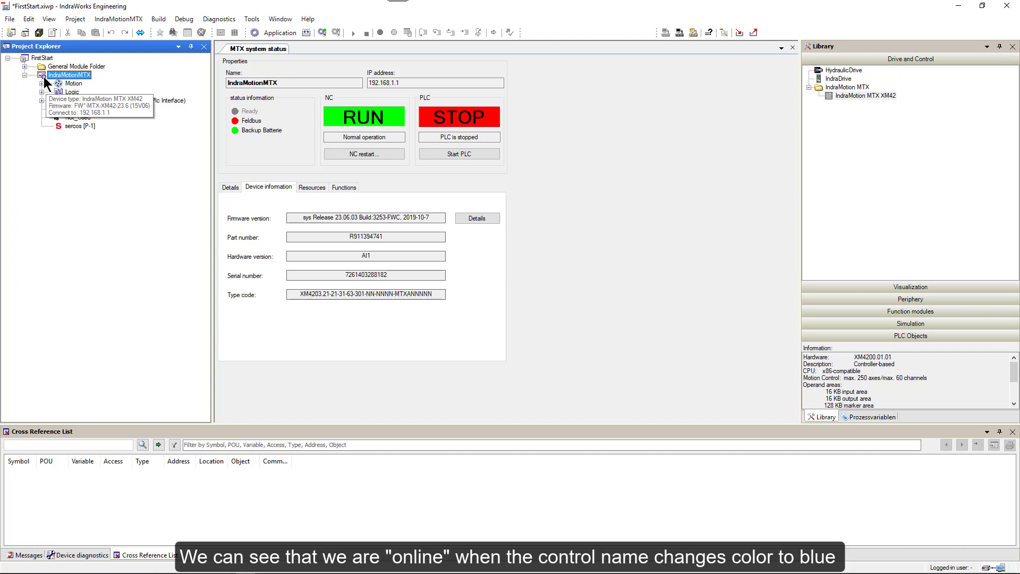
pyautogui.rightClick(74, 78)
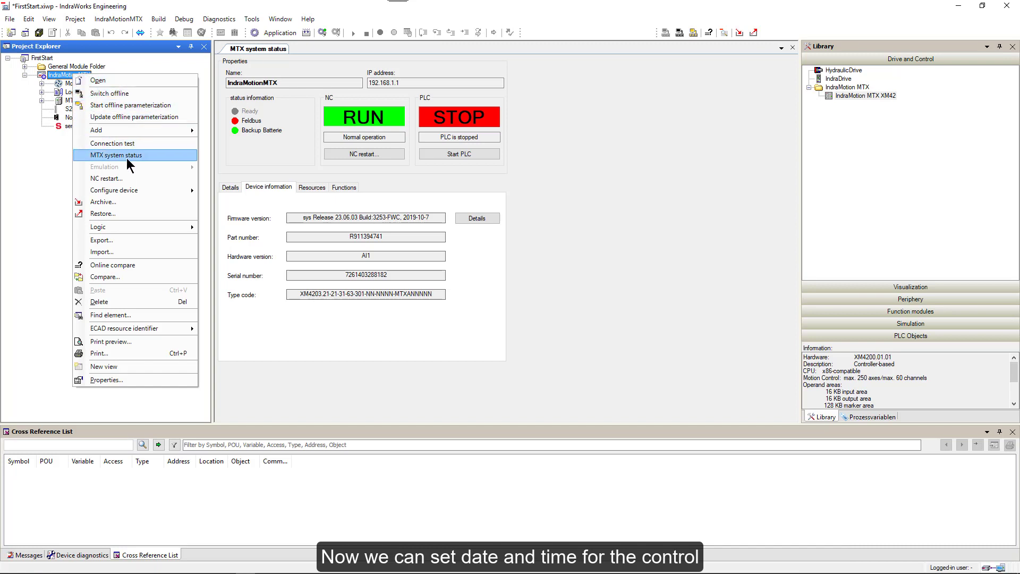
pyautogui.moveTo(127, 193)
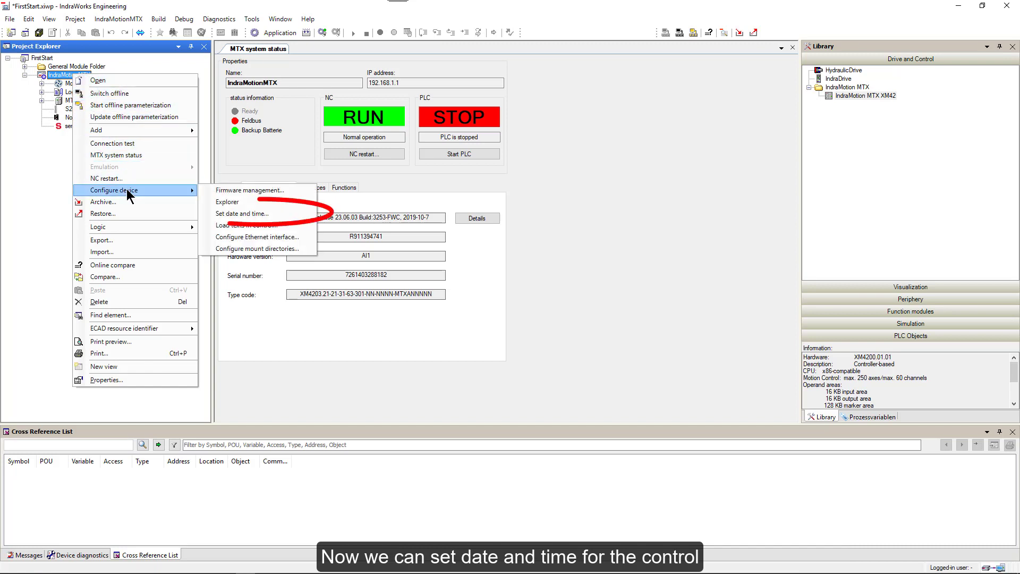
pyautogui.click(241, 214)
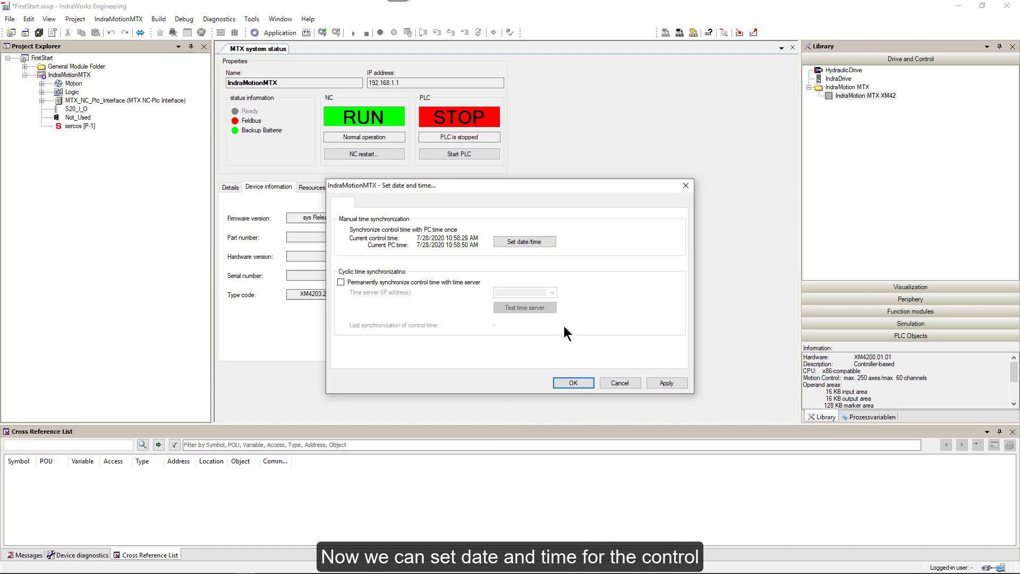
pyautogui.click(572, 381)
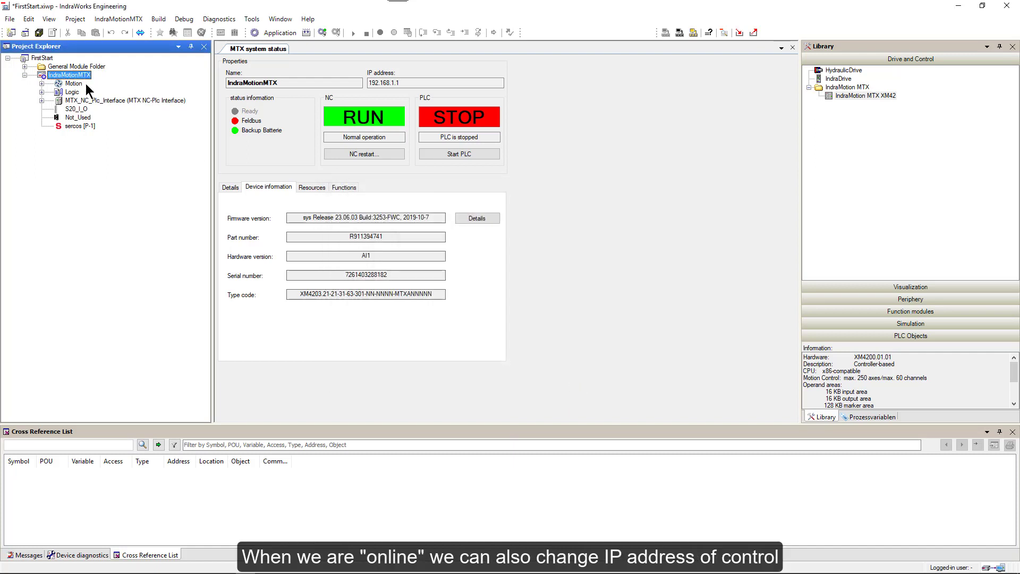
# Step: Keep the Ethernet interface at 192.168.1.1 / 255.255.255.0 and close the MTX system status tab
pyautogui.rightClick(81, 80)
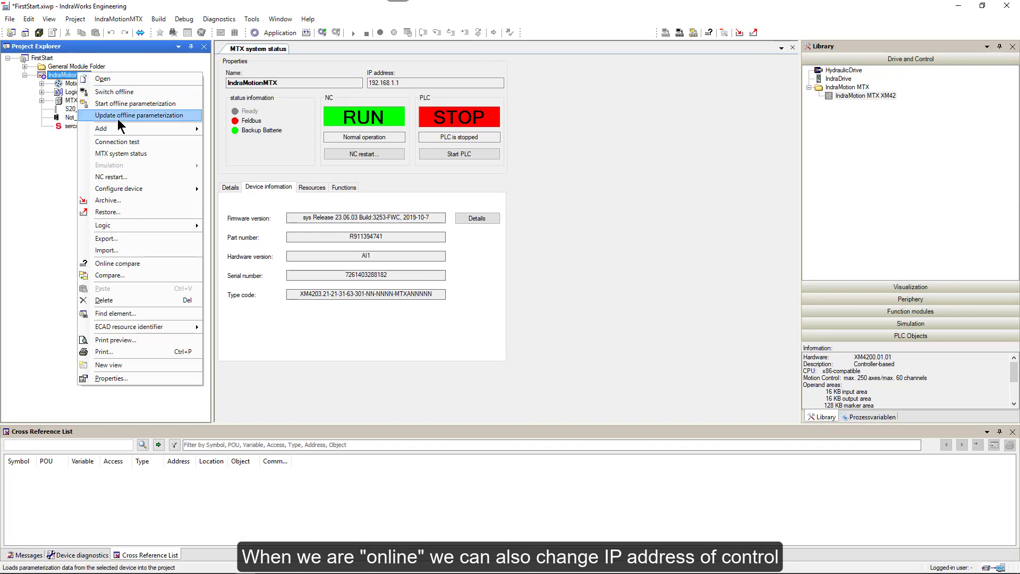
pyautogui.moveTo(135, 191)
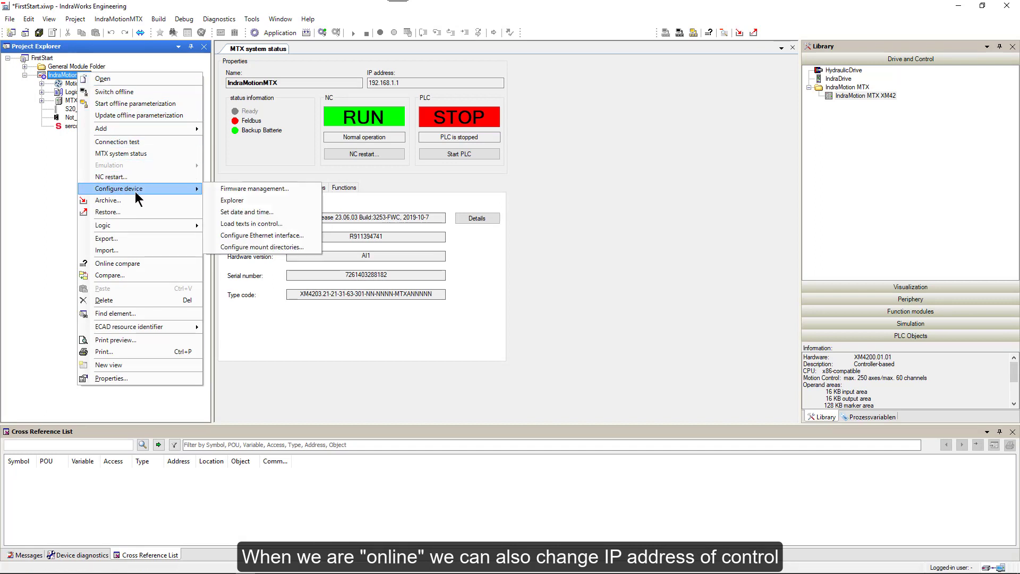
pyautogui.click(244, 235)
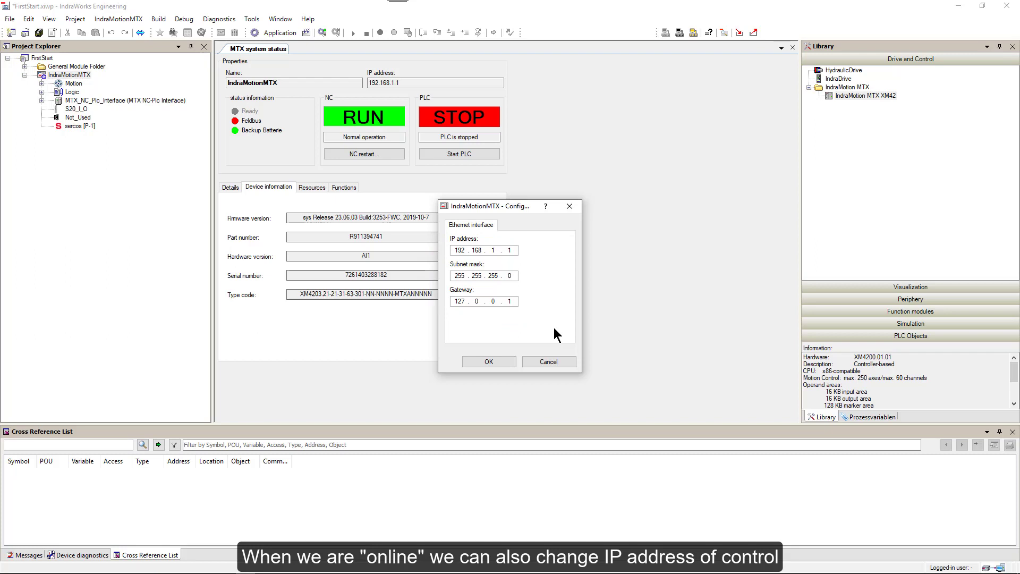
pyautogui.click(488, 362)
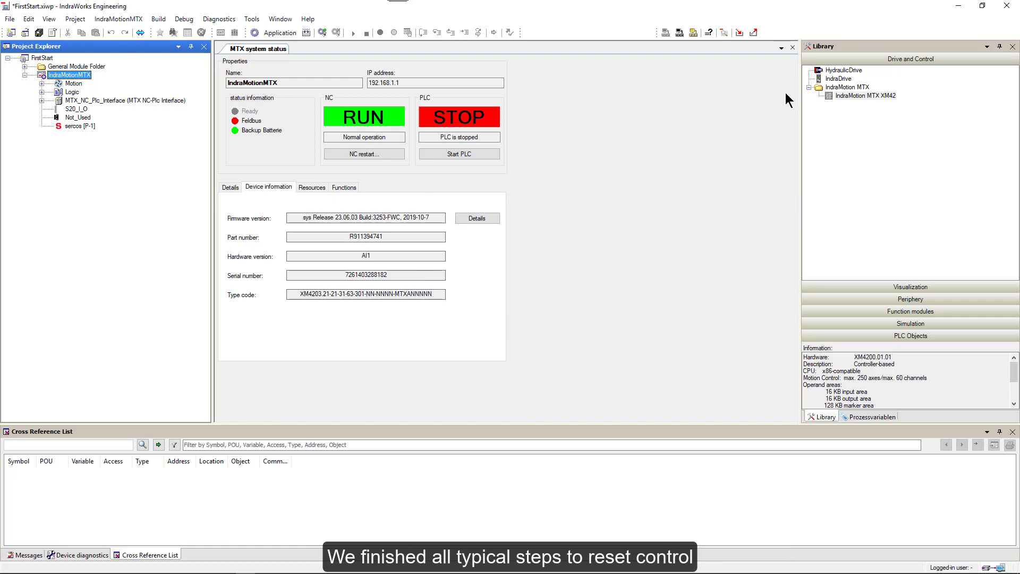
pyautogui.click(792, 48)
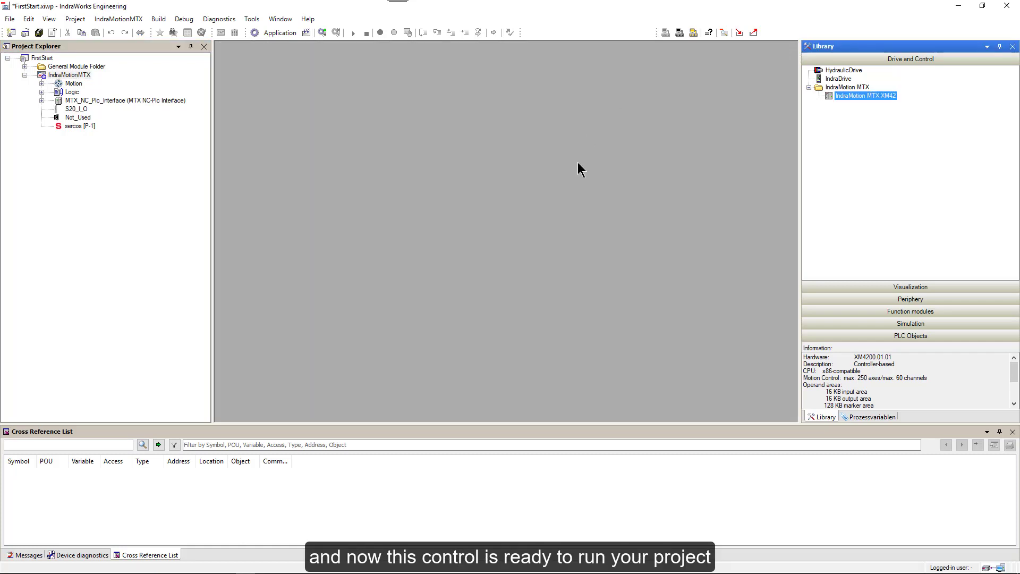